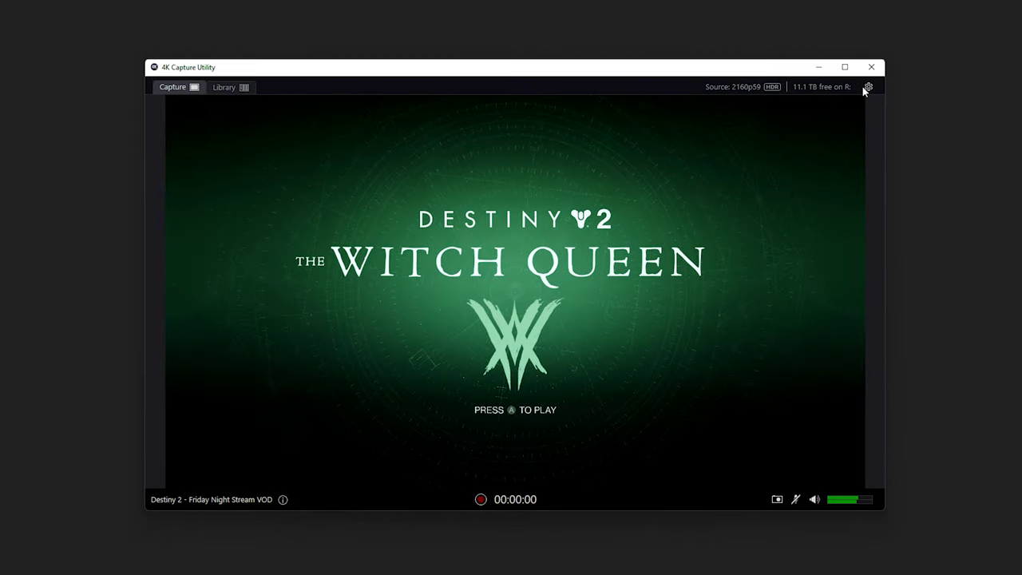
# Open the preferences and look through the Device, Picture and Recording settings
pyautogui.click(867, 87)
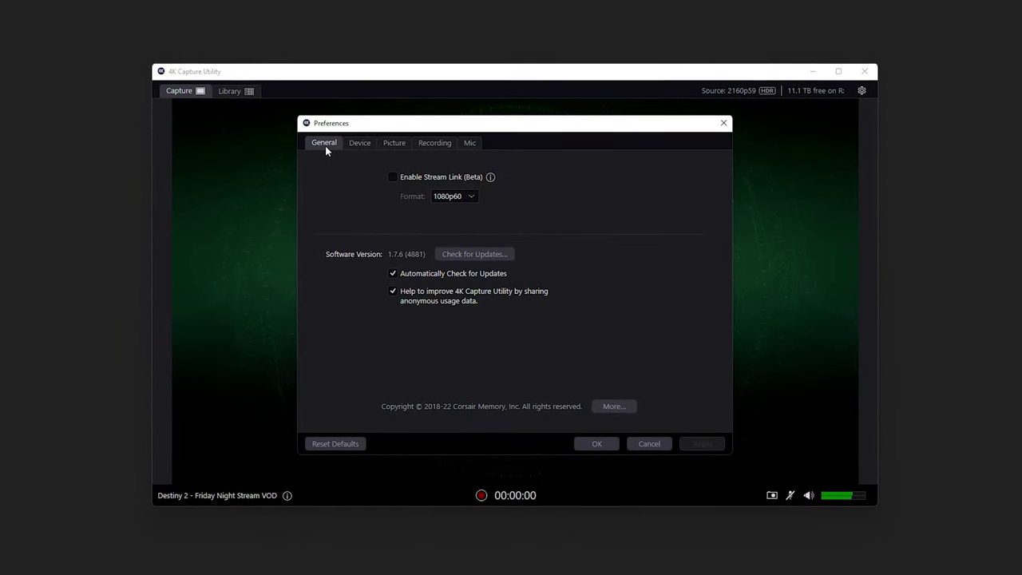
pyautogui.click(357, 143)
pyautogui.click(399, 145)
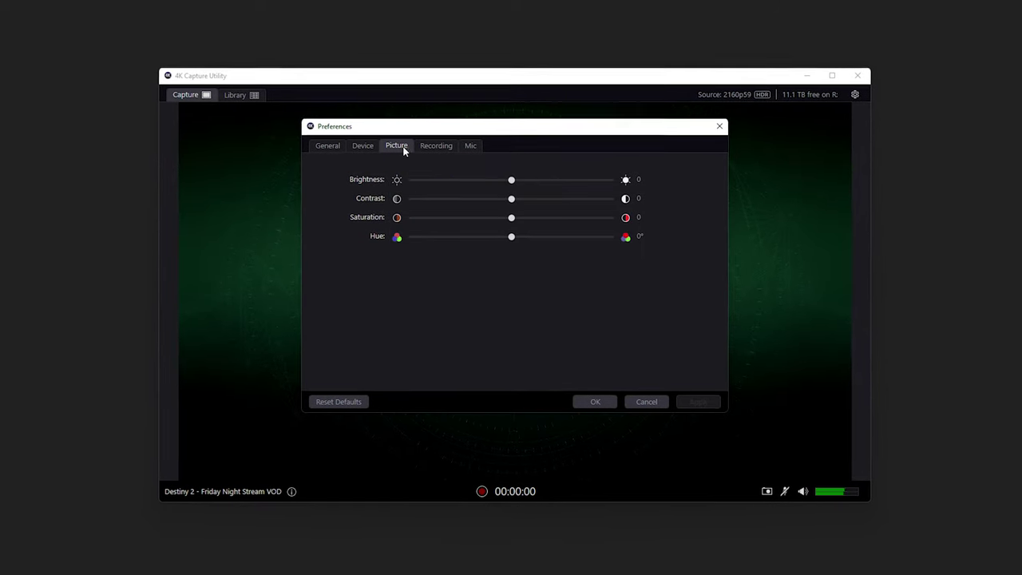
pyautogui.click(444, 147)
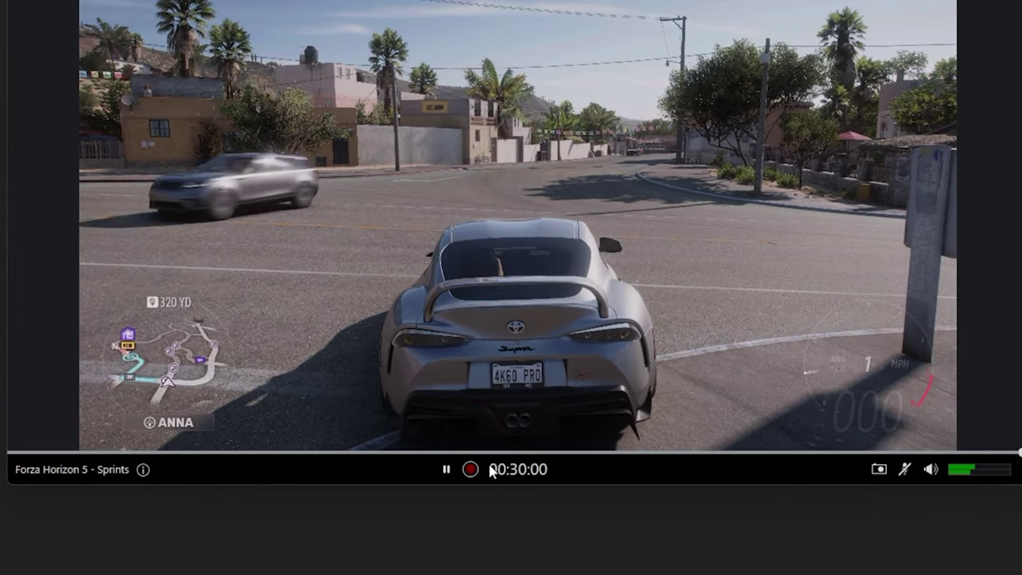
# Record a Flashback segment of the Forza Horizon 5 gameplay, starting about 2:25 behind live and stopping about 1:37 behind live
pyautogui.click(471, 469)
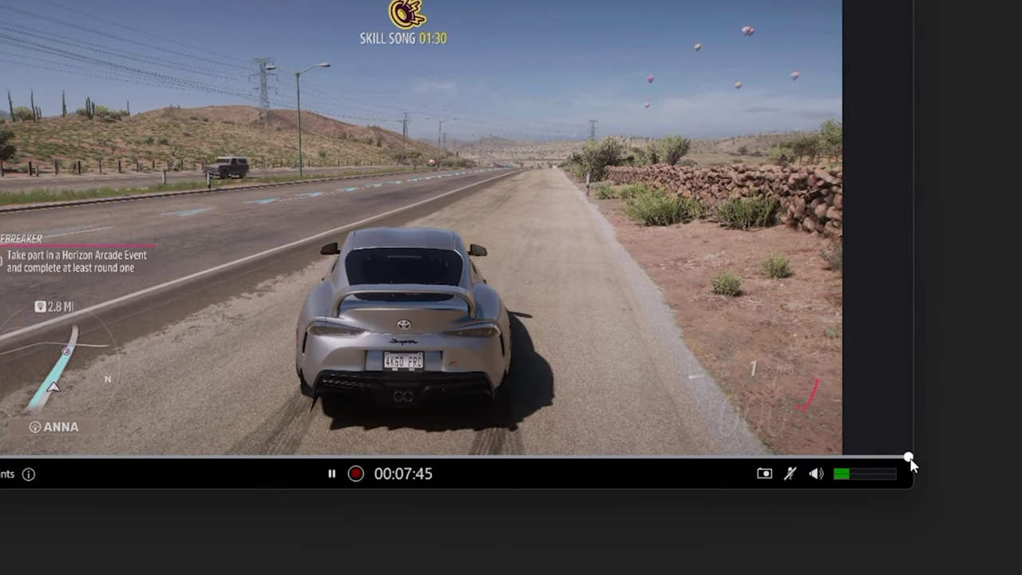
pyautogui.moveTo(910, 458); pyautogui.dragTo(598, 457)
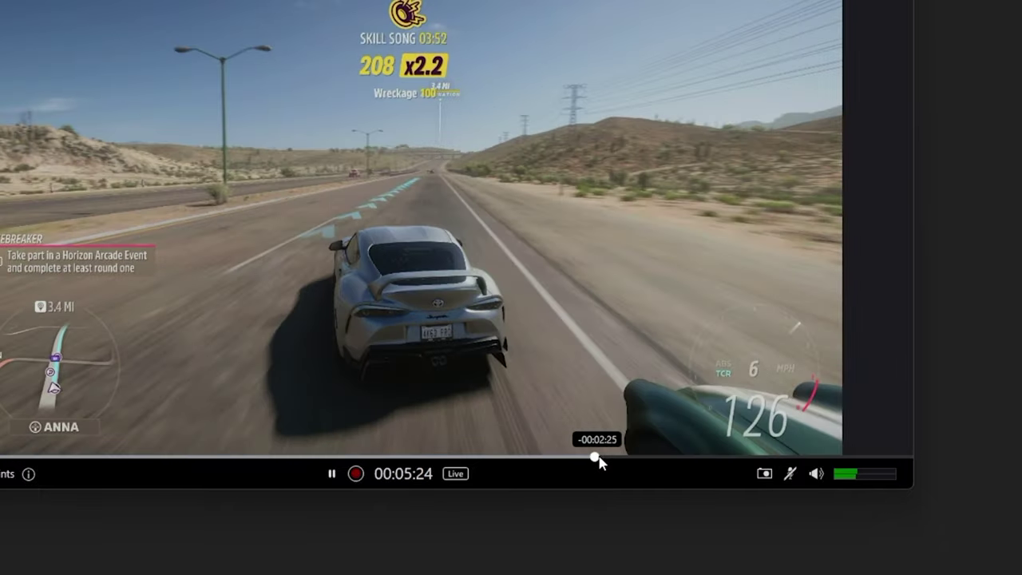
pyautogui.click(356, 474)
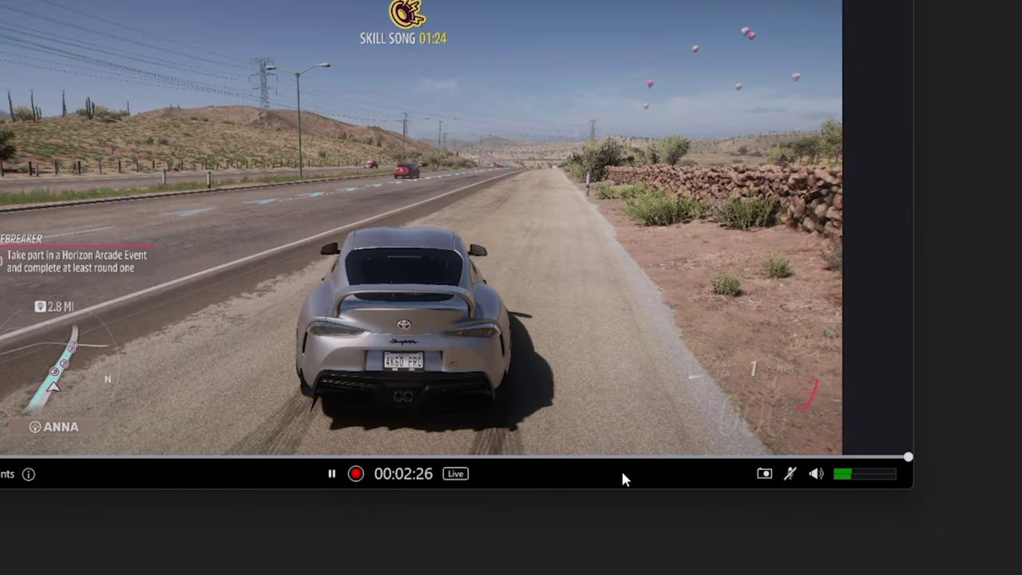
pyautogui.moveTo(806, 456); pyautogui.dragTo(698, 459)
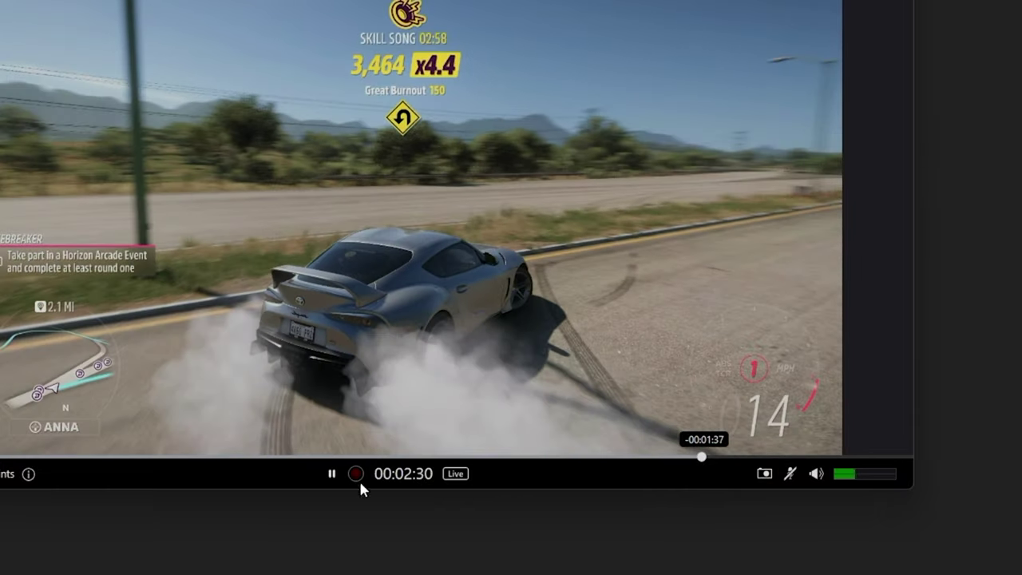
pyautogui.click(355, 474)
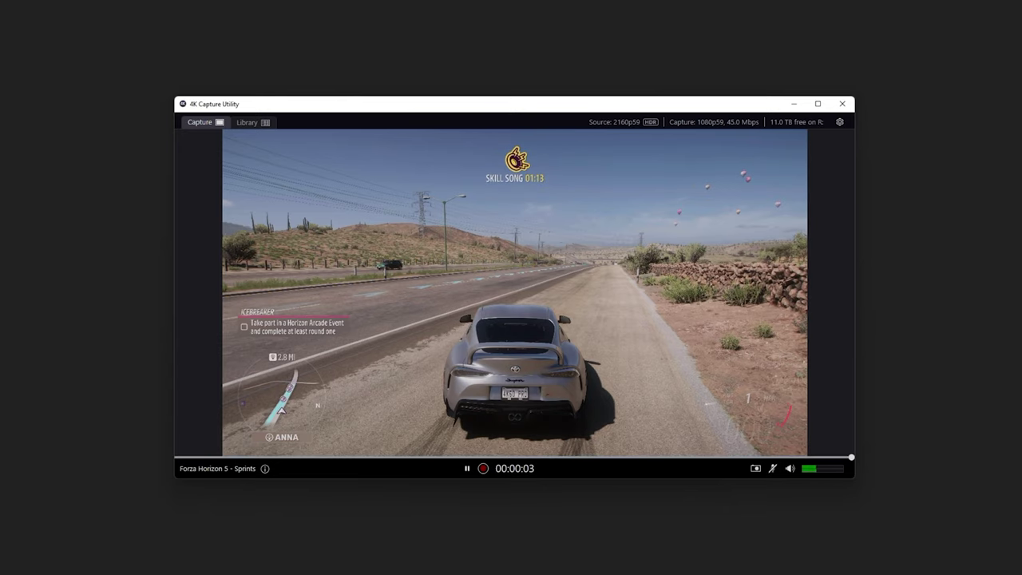
# Review the title, game and tags in the Forza Horizon 5 capture details and save them
pyautogui.click(265, 469)
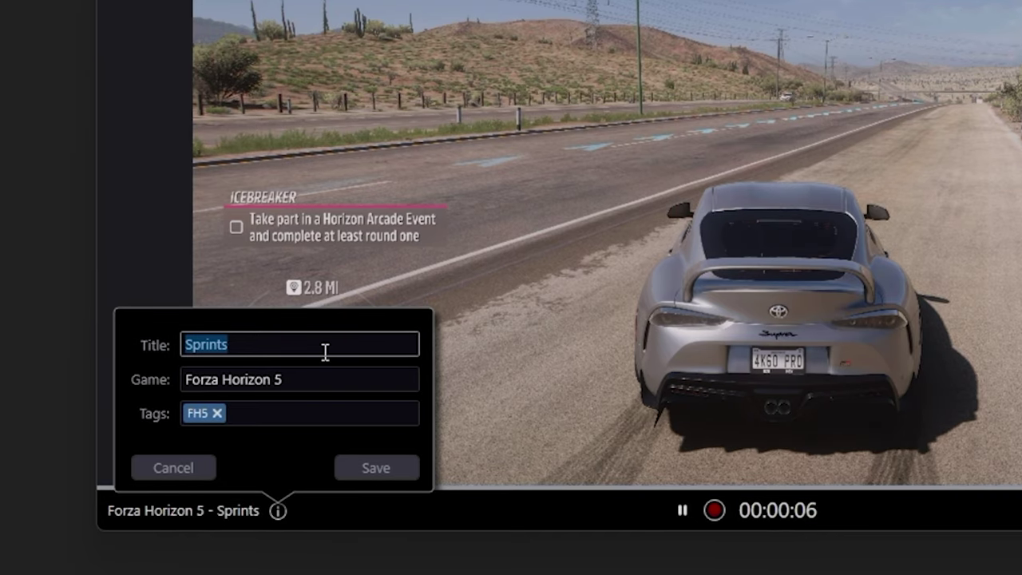
pyautogui.click(320, 381)
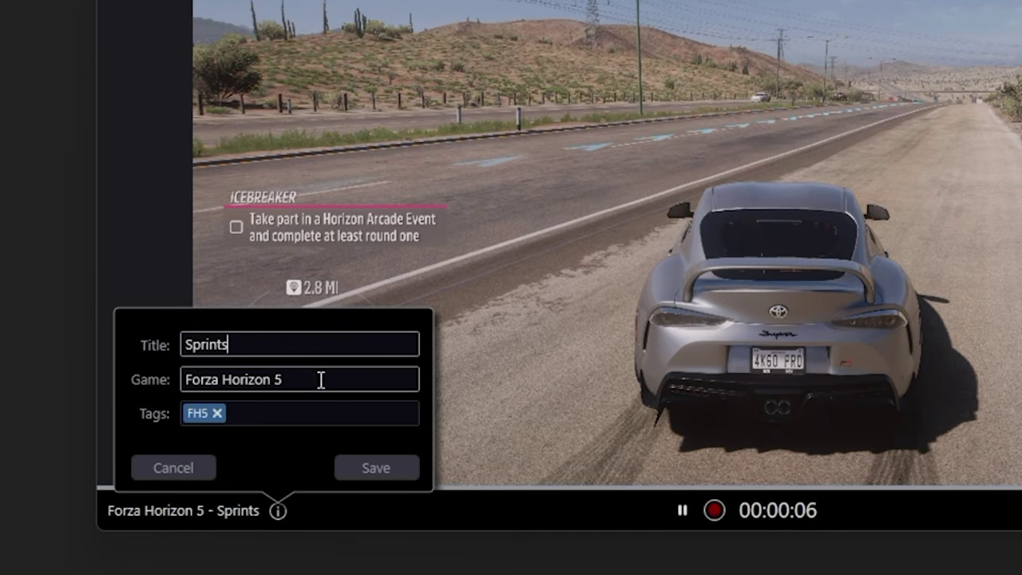
pyautogui.click(315, 413)
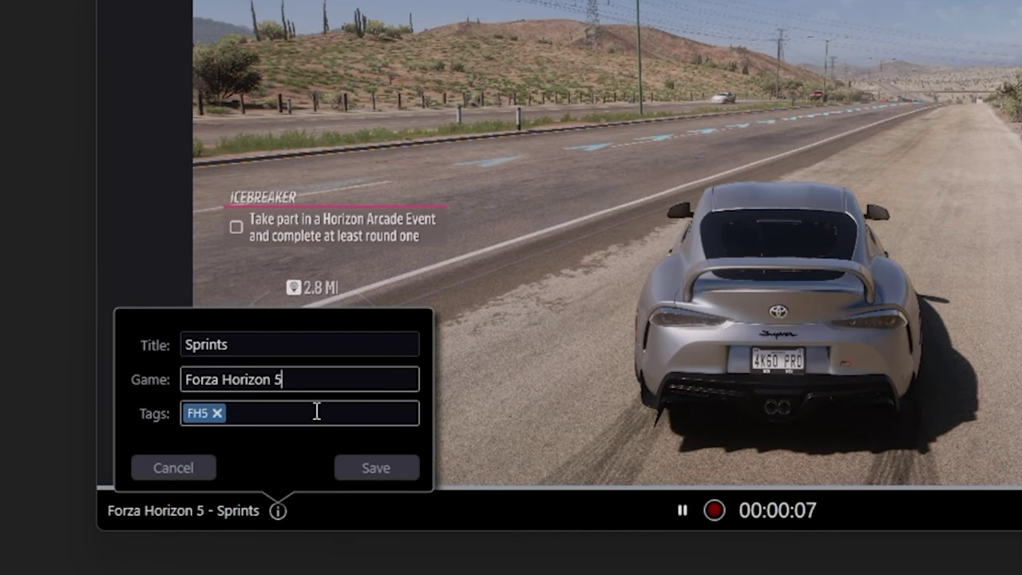
pyautogui.click(344, 467)
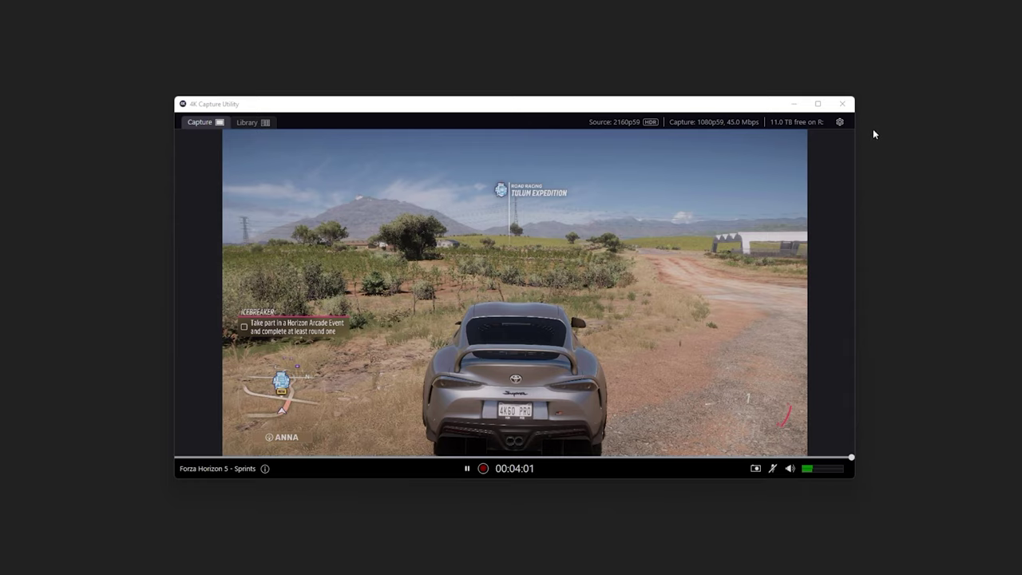
# Set the Flashback Recording duration to 30 min in the recording preferences
pyautogui.click(840, 122)
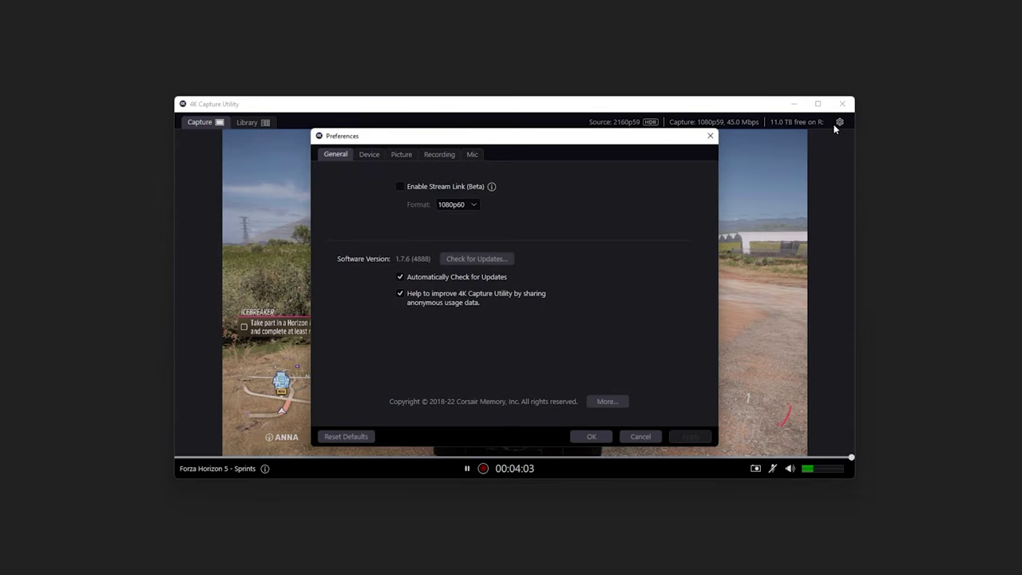
pyautogui.click(445, 155)
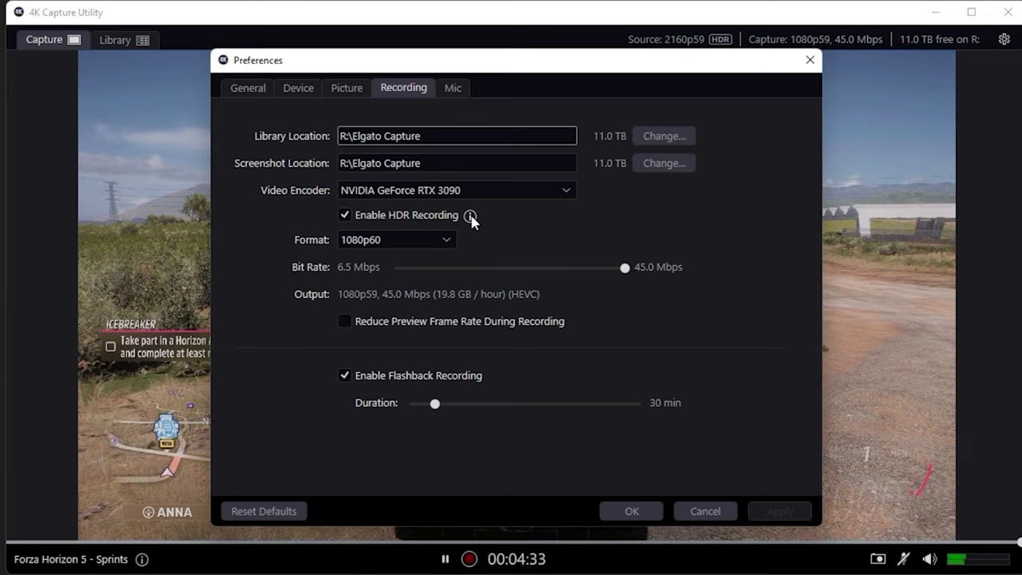
pyautogui.moveTo(436, 222)
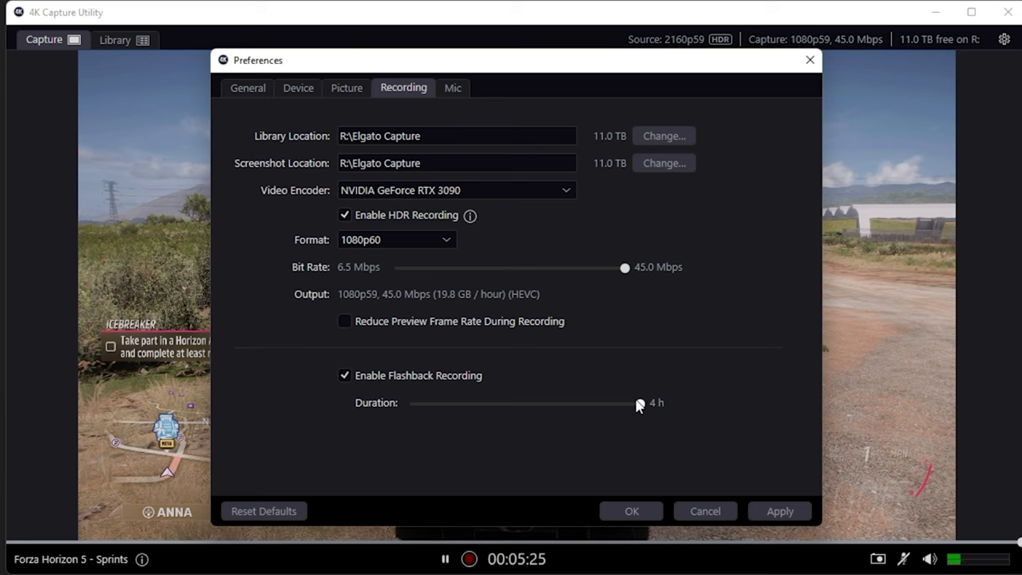
pyautogui.moveTo(410, 404); pyautogui.dragTo(435, 403)
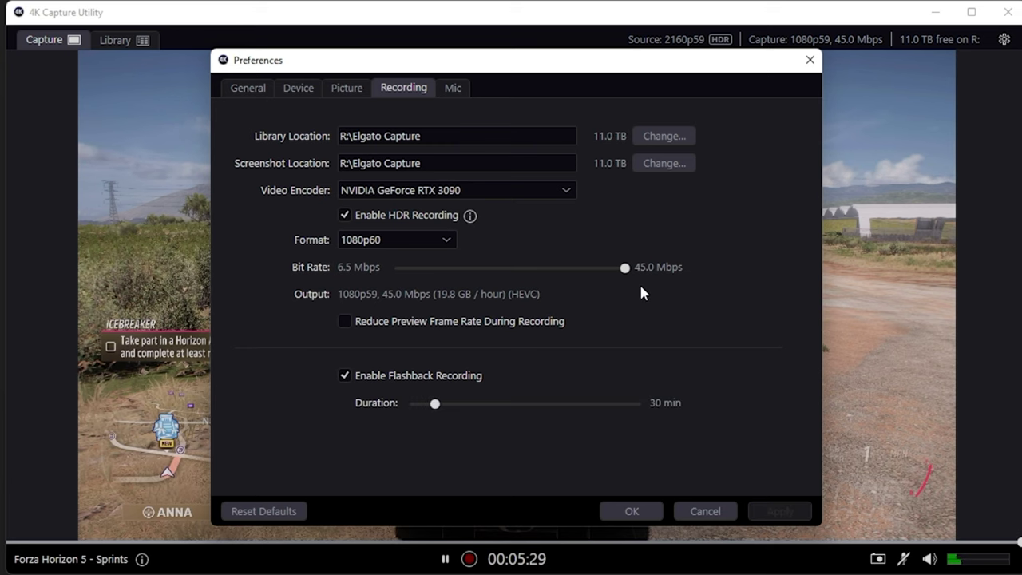
# Choose Mic In (Elgato Wave:3) as the microphone audio input, confirm the preferences and unmute the microphone
pyautogui.click(454, 89)
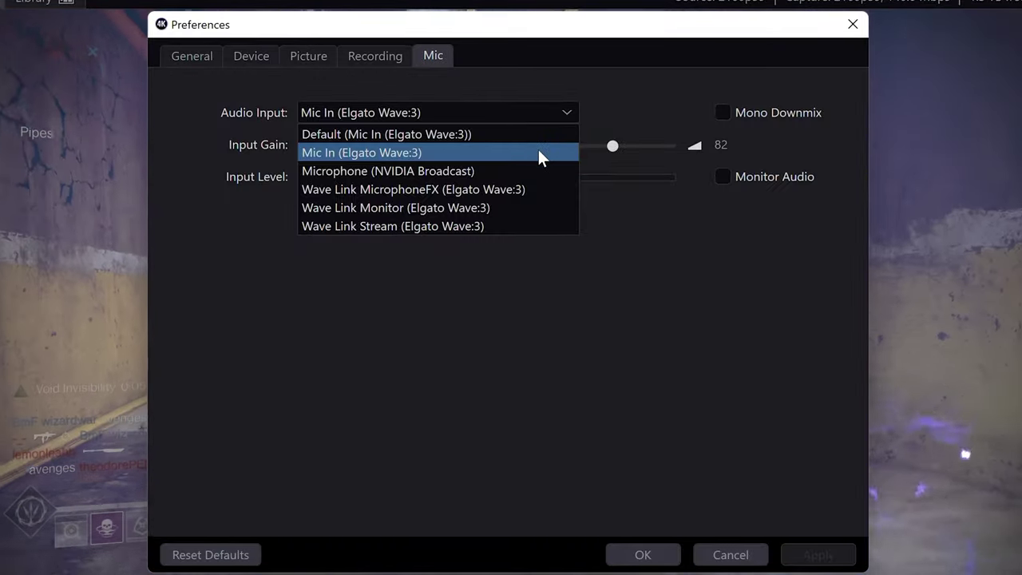
pyautogui.click(539, 154)
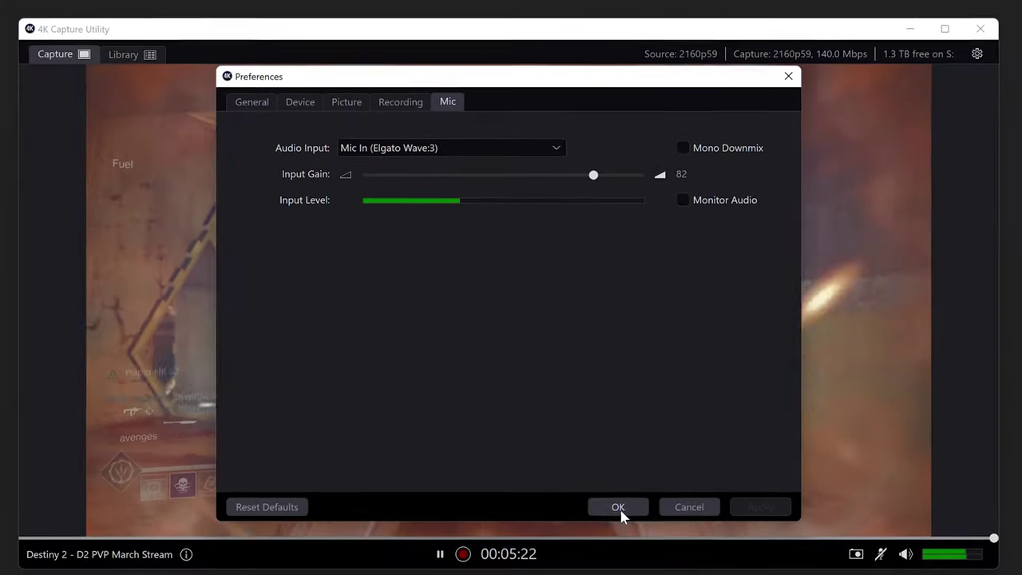
pyautogui.click(643, 554)
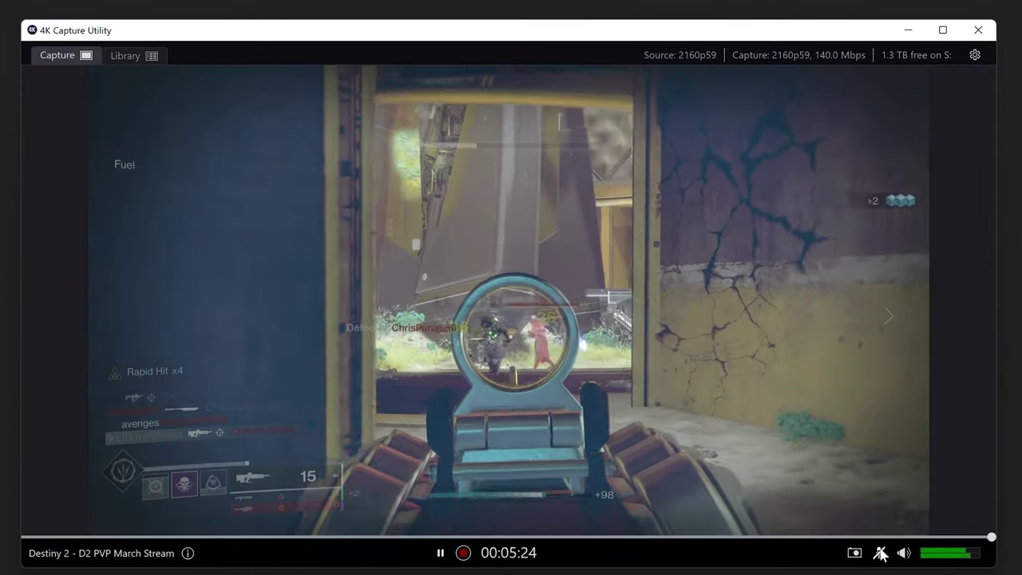
pyautogui.click(878, 553)
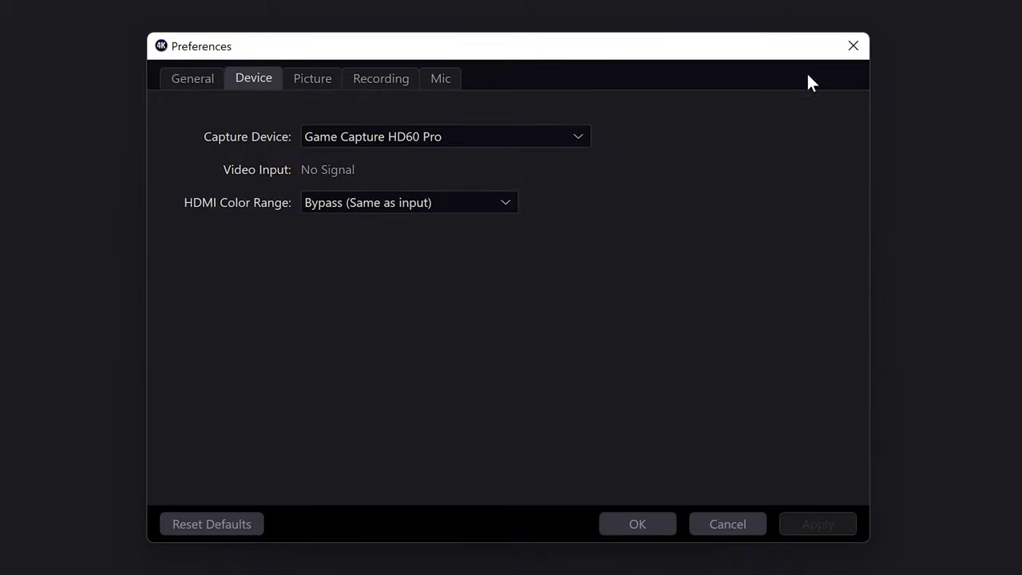
# Set the capture device to Game Capture HD60 X and open its audio input options
pyautogui.click(556, 136)
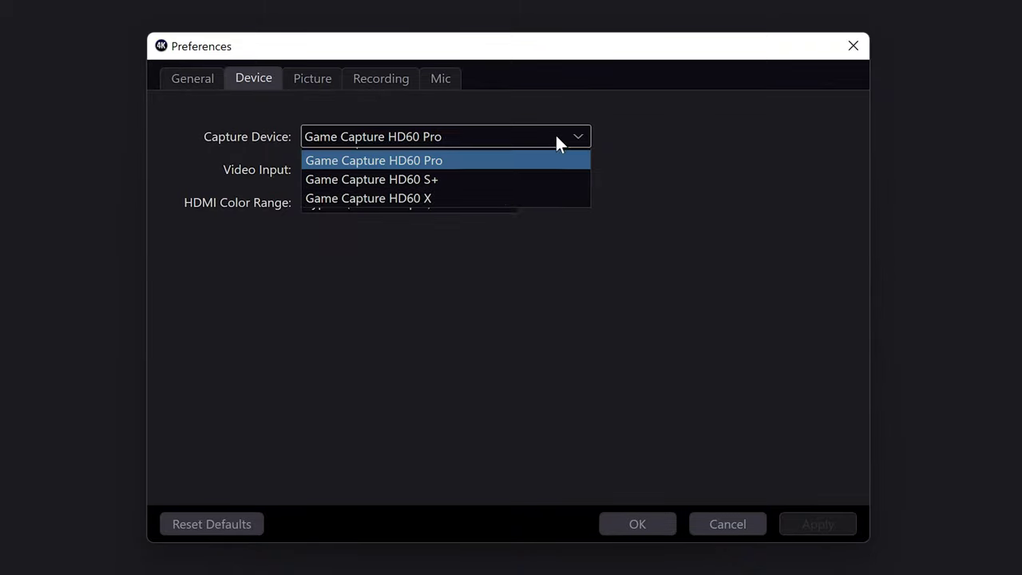
pyautogui.click(448, 214)
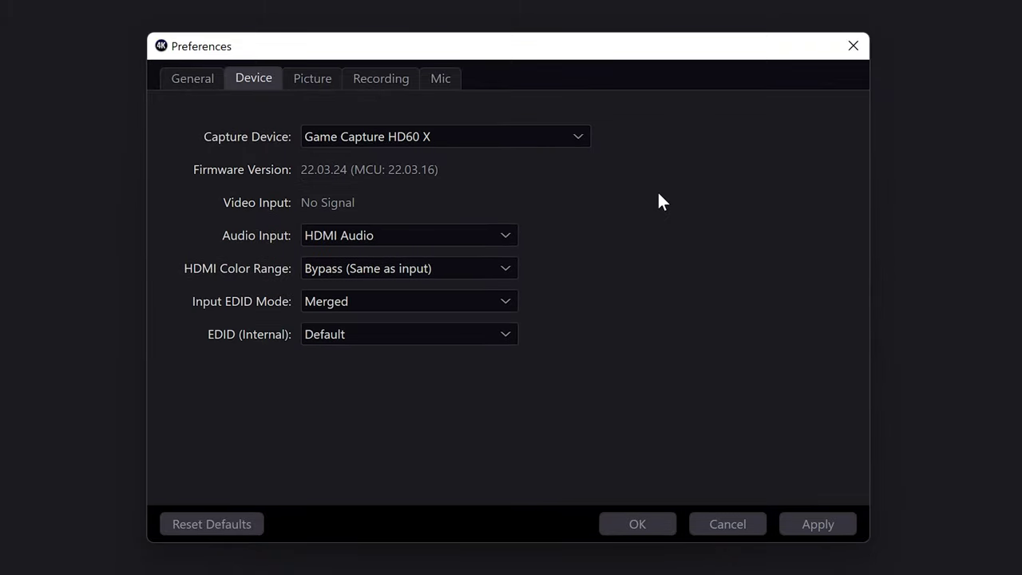
pyautogui.click(503, 237)
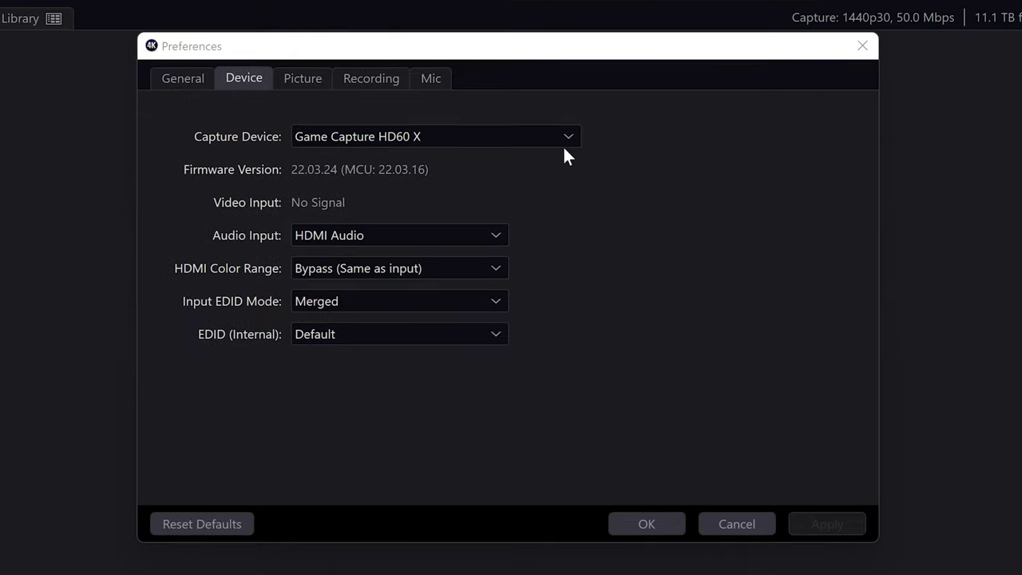
# Set the capture device to Game Capture 4K60 Pro MK.2 and open the microphone preferences
pyautogui.click(558, 136)
pyautogui.click(538, 158)
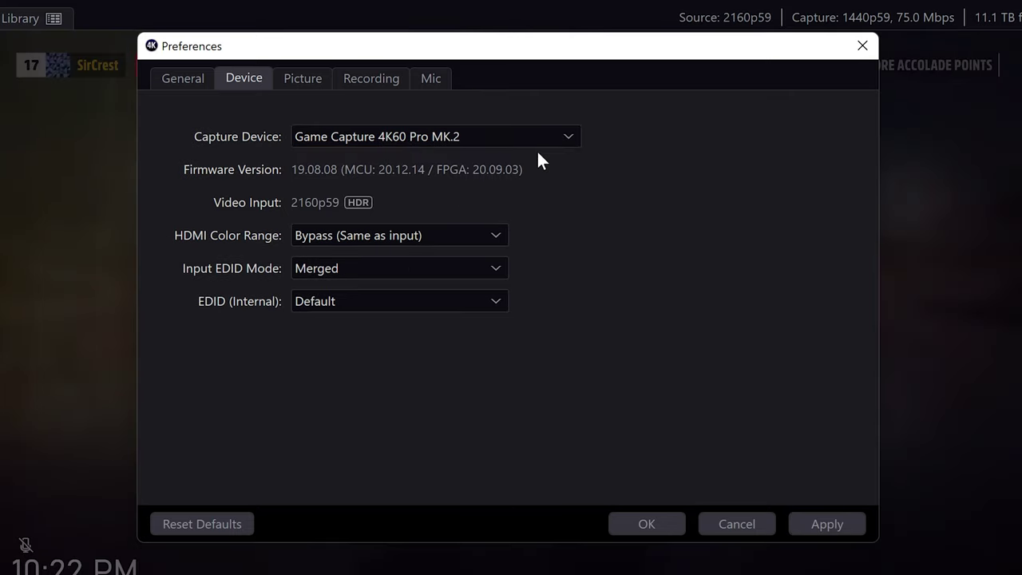
pyautogui.click(431, 78)
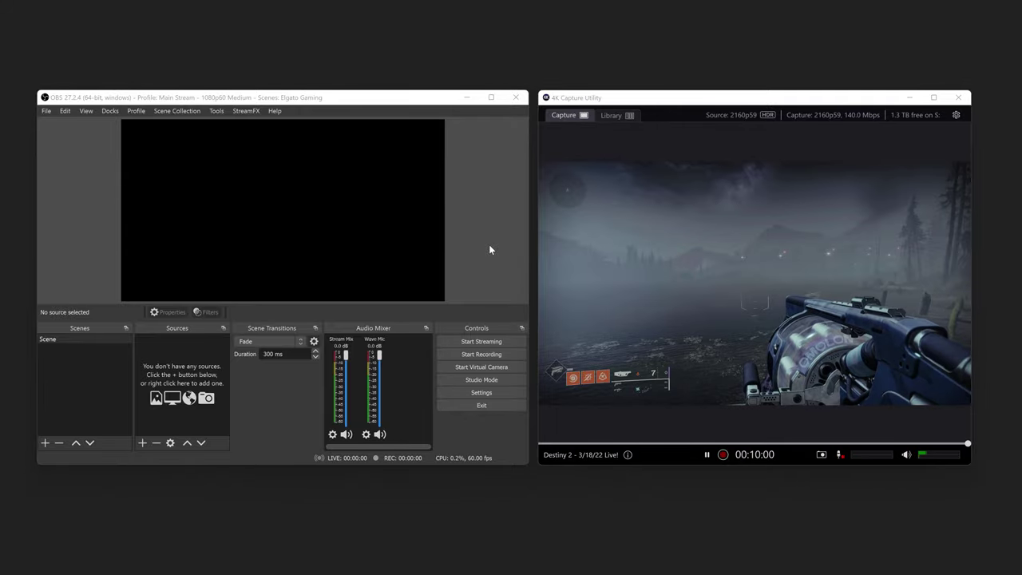
# Enable Stream Link (Beta) in the general preferences with the 1440p60 format and confirm
pyautogui.click(955, 115)
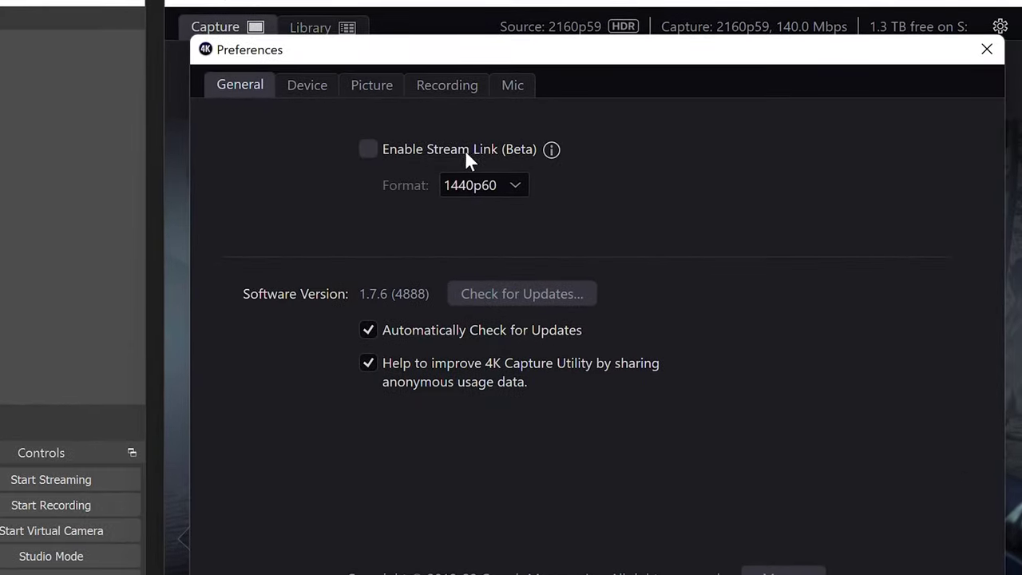
pyautogui.click(374, 149)
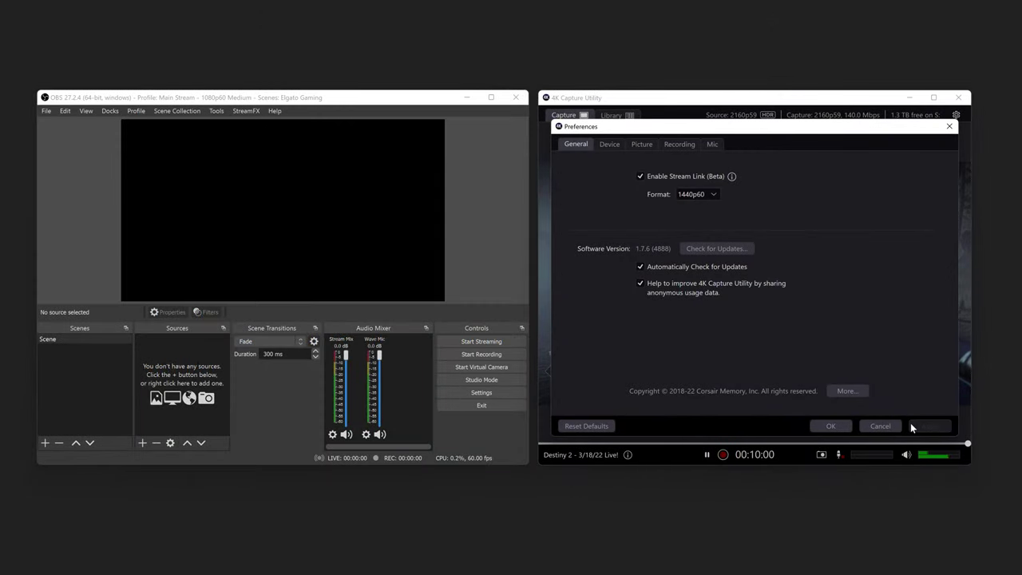
pyautogui.click(831, 426)
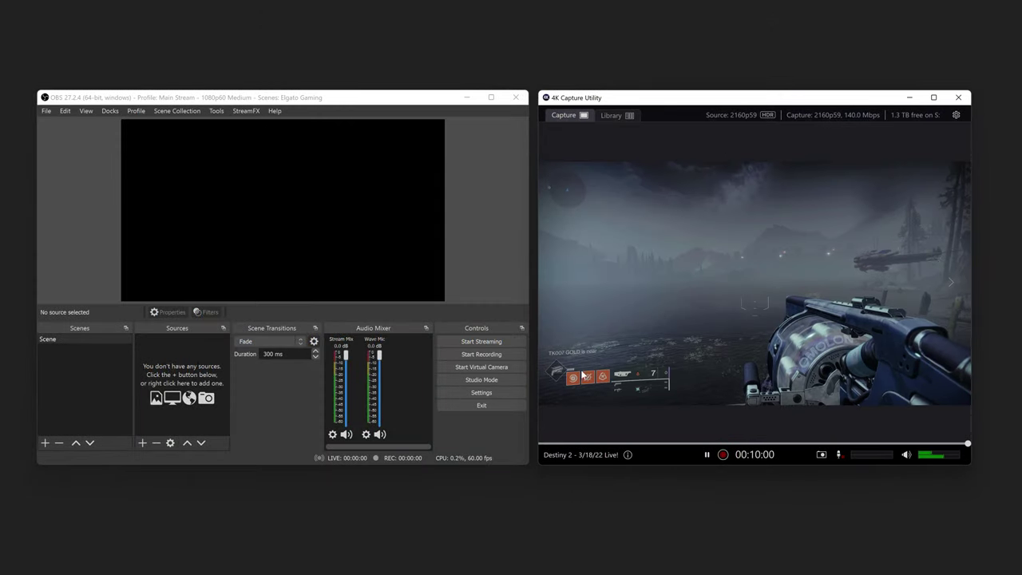
# Switch to OBS and add a new NDI Source that uses ELGATOWORKSHOP (4K Capture Utility) as its source
pyautogui.rightClick(200, 360)
pyautogui.moveTo(213, 366)
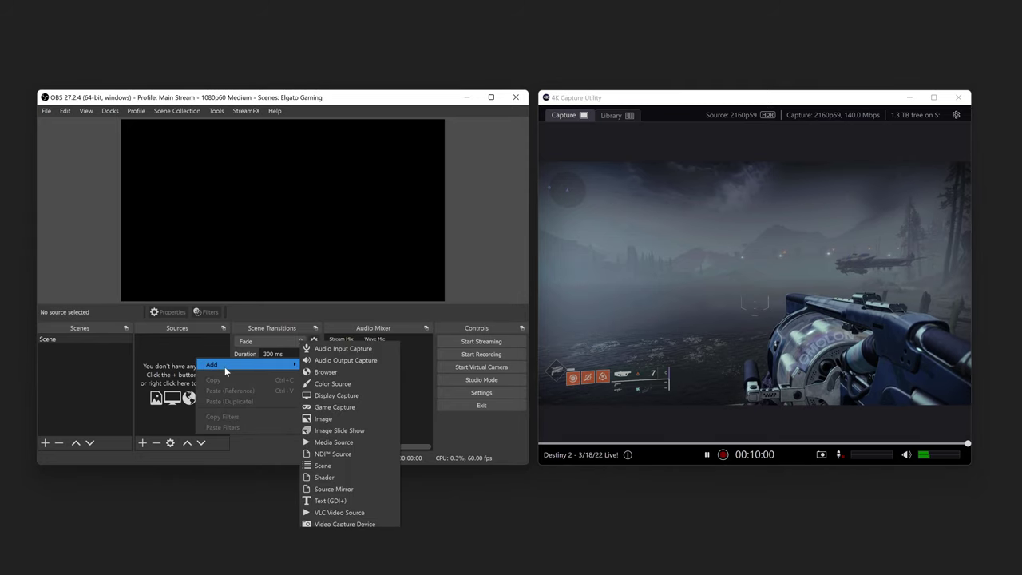
pyautogui.click(333, 453)
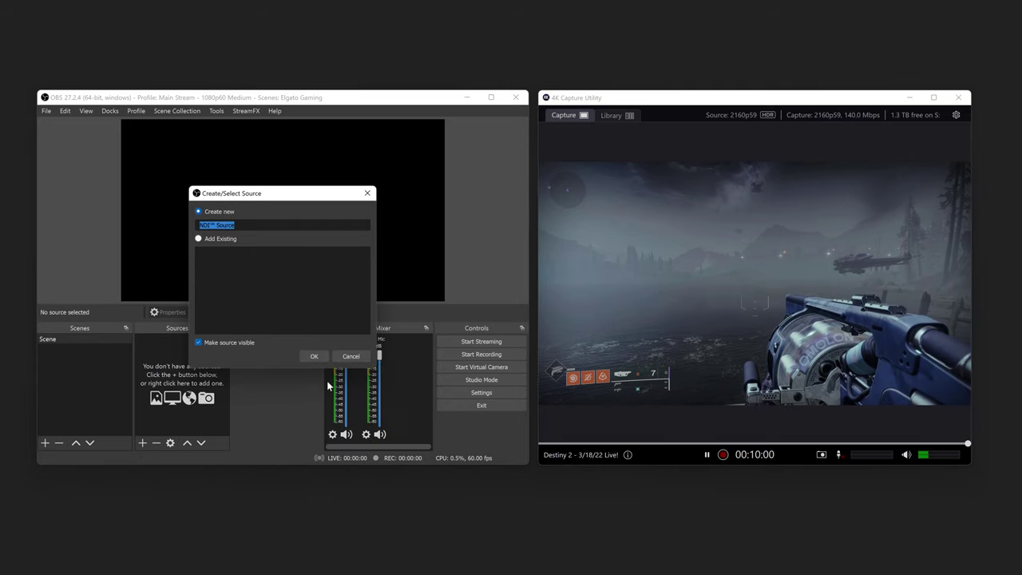
pyautogui.click(313, 356)
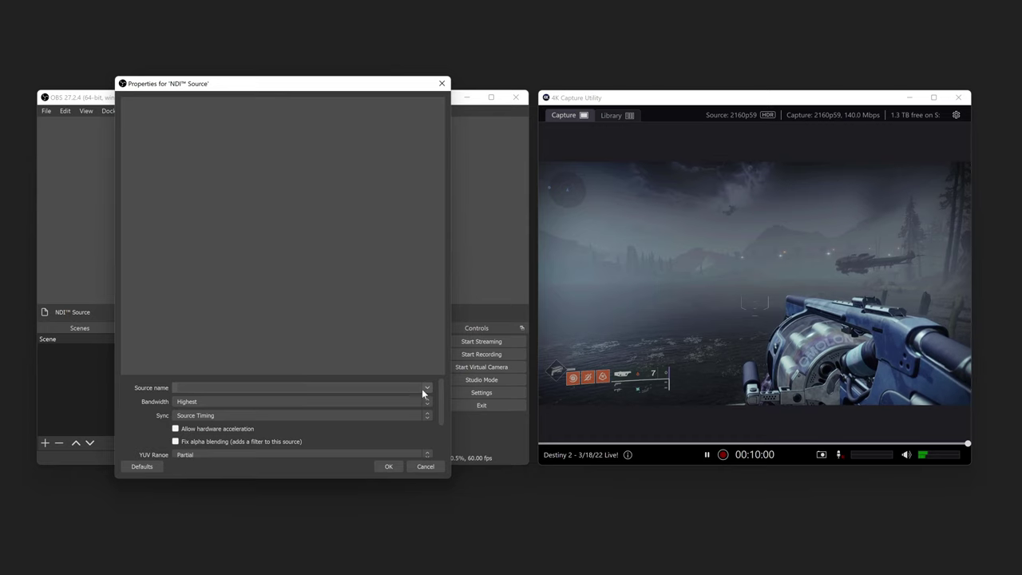
pyautogui.click(423, 393)
pyautogui.click(391, 395)
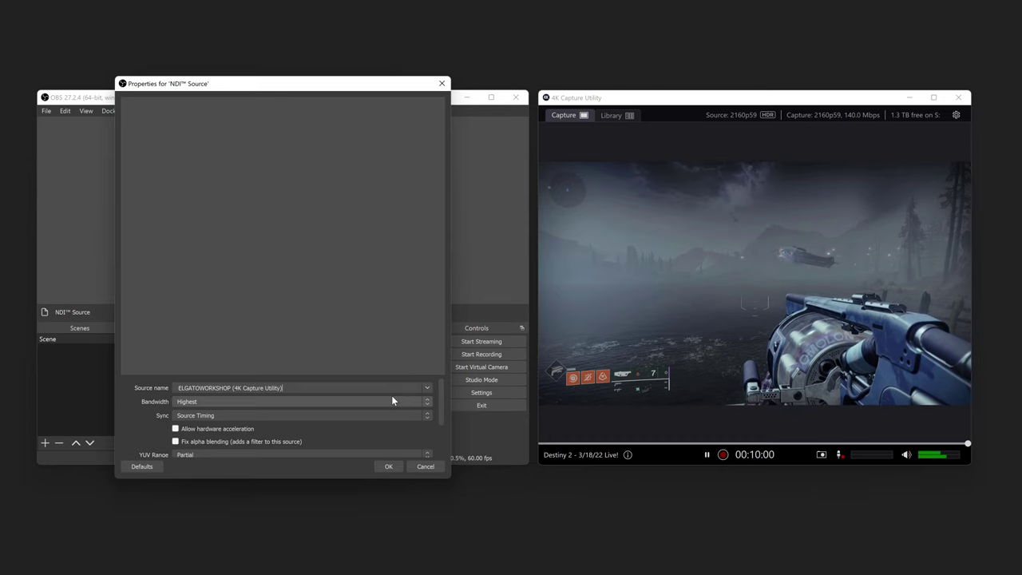
pyautogui.click(388, 466)
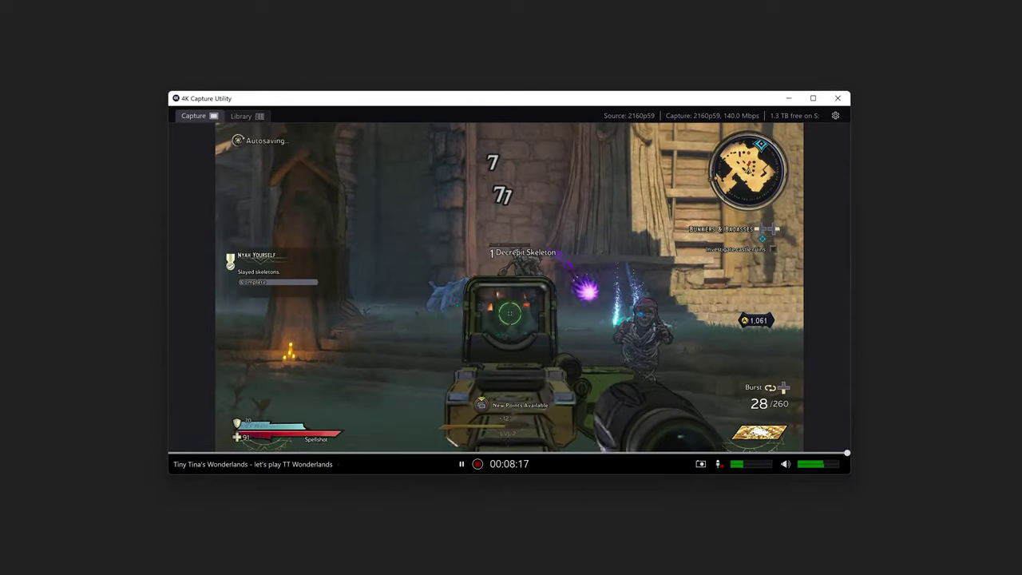
# Switch back to 4K Capture Utility and sort the library recordings by title
pyautogui.click(257, 116)
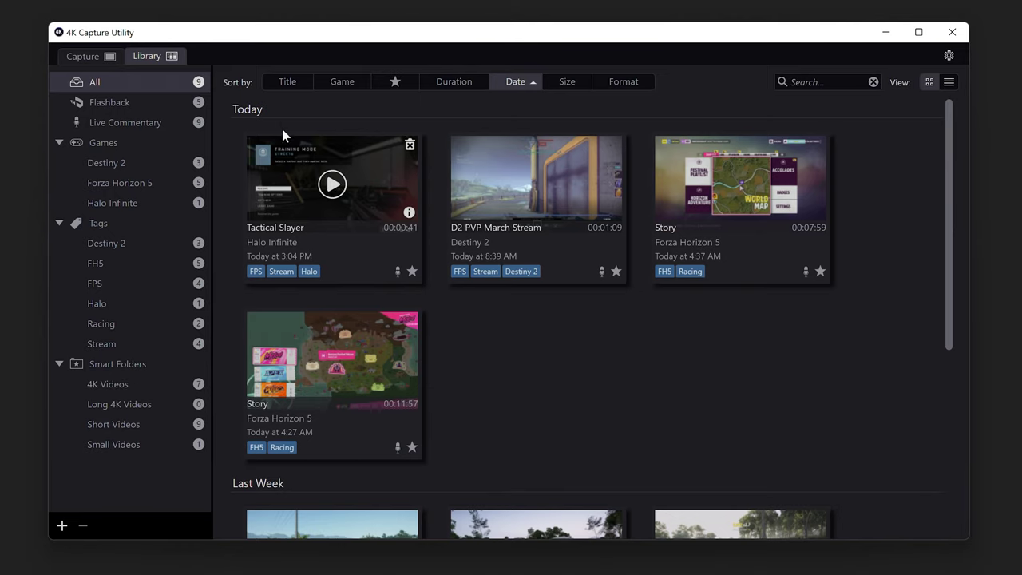
pyautogui.click(283, 83)
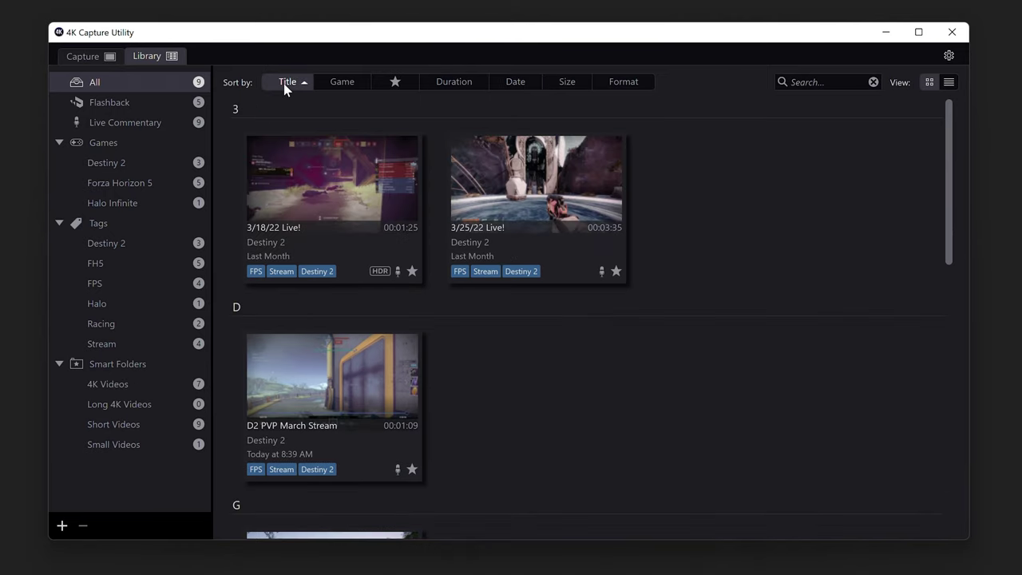
# Sort the library recordings in turn by game, starred status, duration, date, size and format
pyautogui.click(327, 83)
pyautogui.click(393, 83)
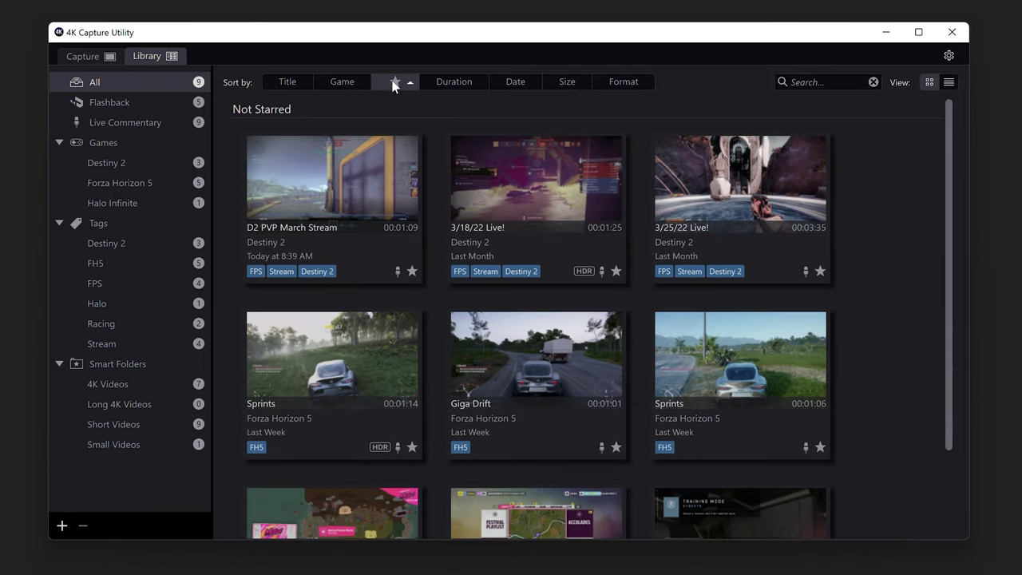
pyautogui.click(453, 83)
pyautogui.click(515, 83)
pyautogui.click(569, 83)
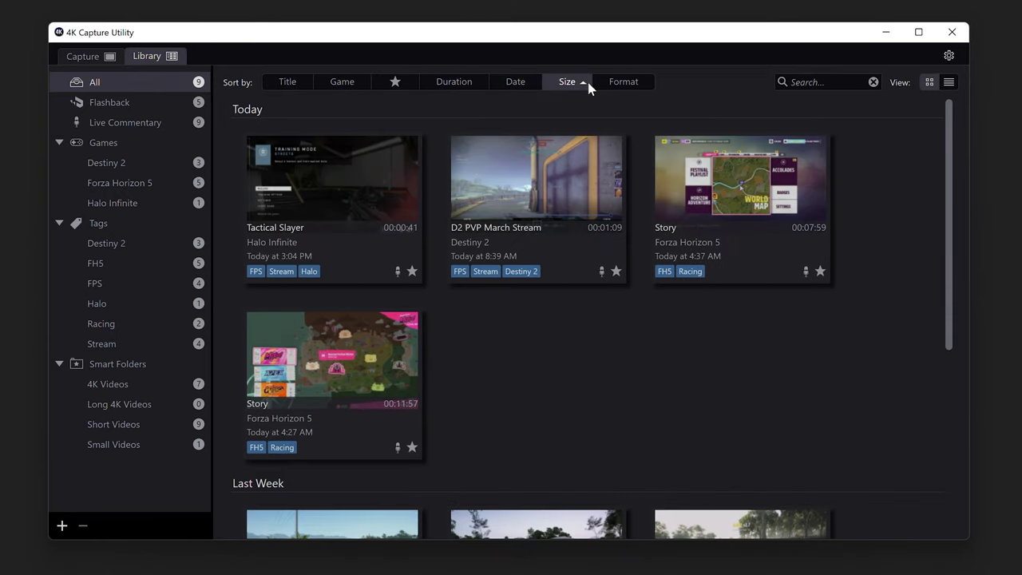
pyautogui.click(614, 83)
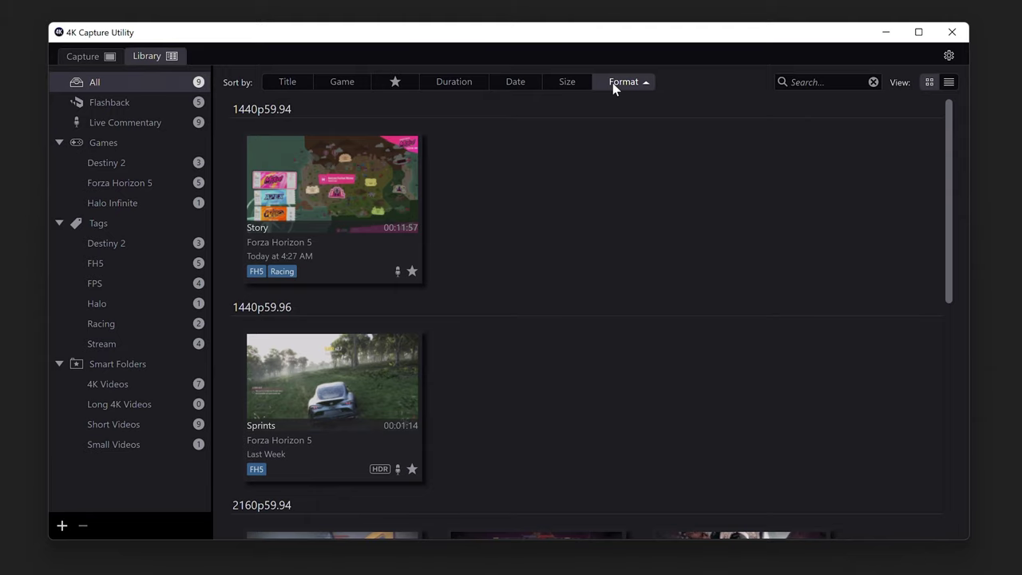
# Sort the library by title and by game, and look through the recordings grouped by game
pyautogui.click(289, 83)
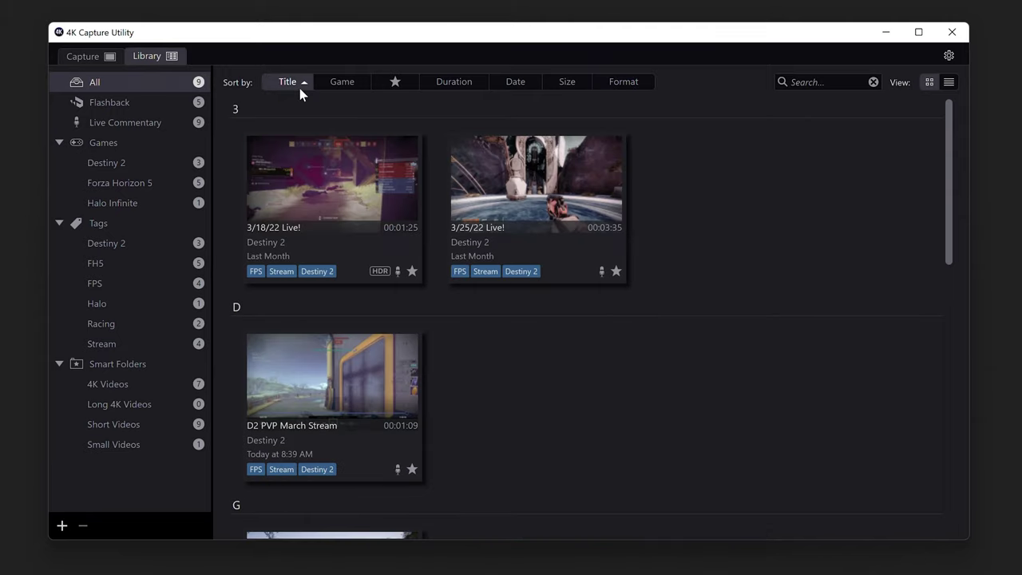
pyautogui.click(344, 83)
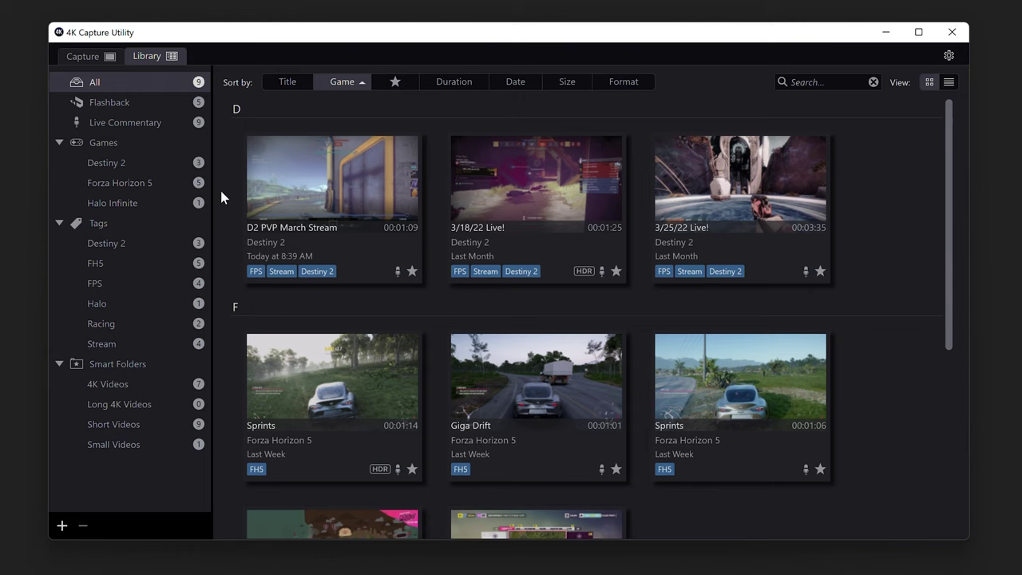
pyautogui.scroll(-3, 228, 195)
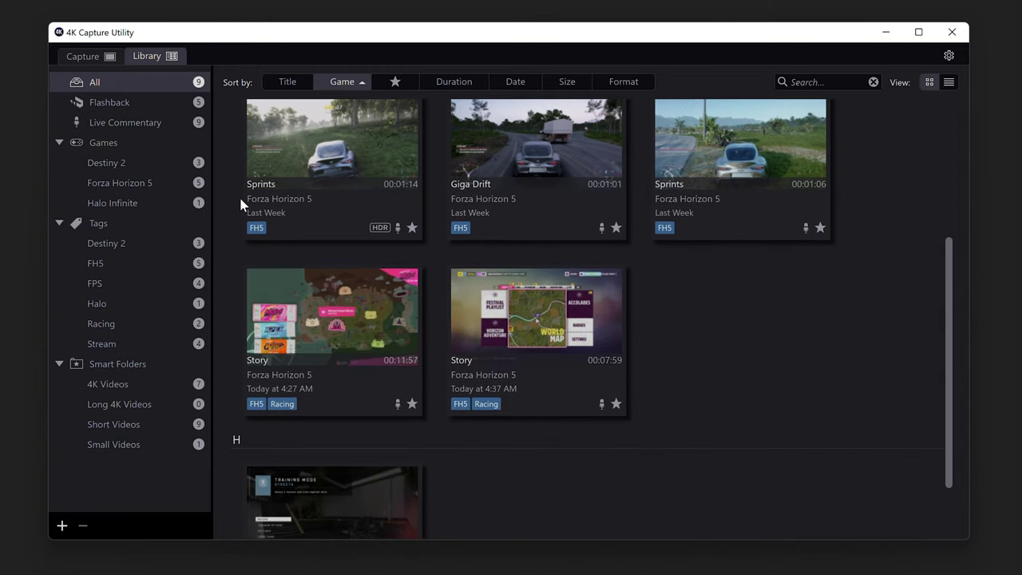
pyautogui.scroll(-1, 239, 196)
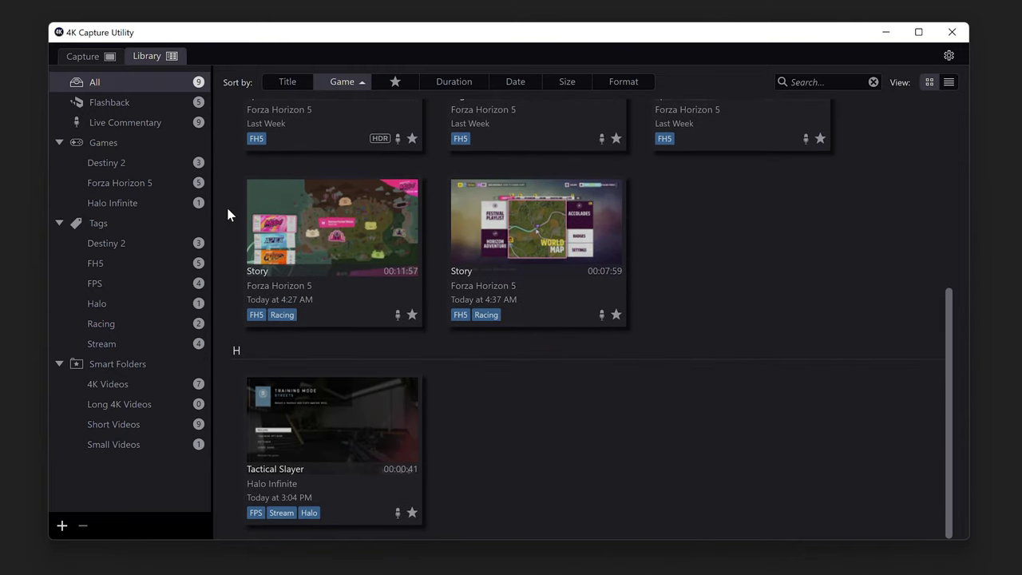
# Start a new smart folder named Destiny 2 4K with the rule that Game contains Destiny 2
pyautogui.click(61, 527)
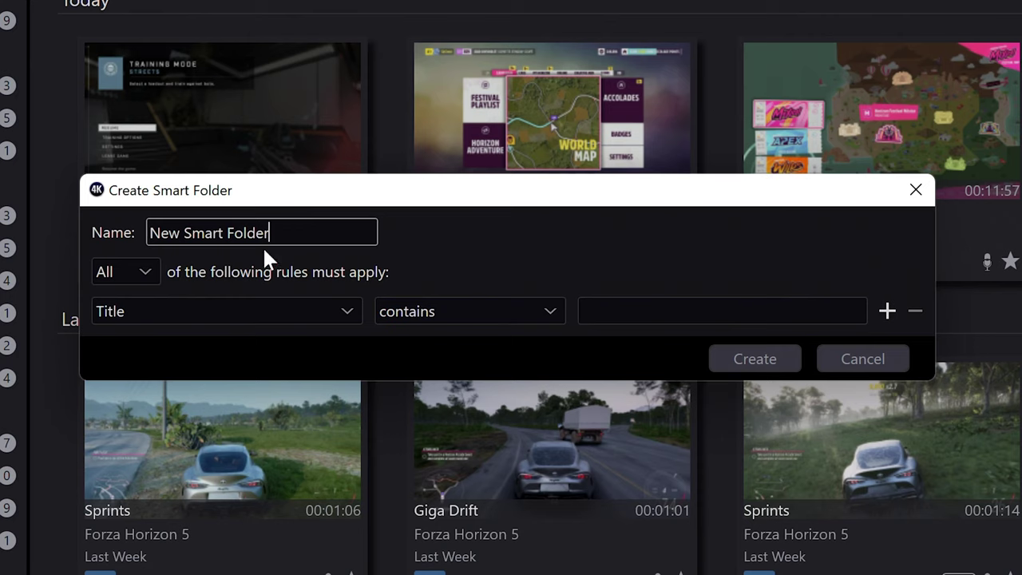
pyautogui.moveTo(278, 233); pyautogui.dragTo(112, 222)
pyautogui.write('Destiny 2 ')
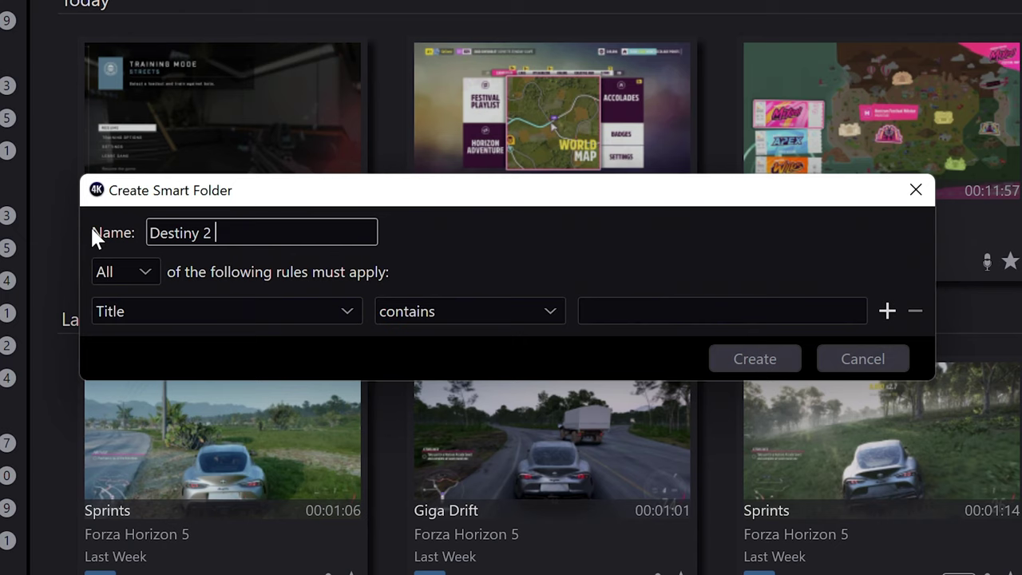
pyautogui.write('4K')
pyautogui.click(118, 313)
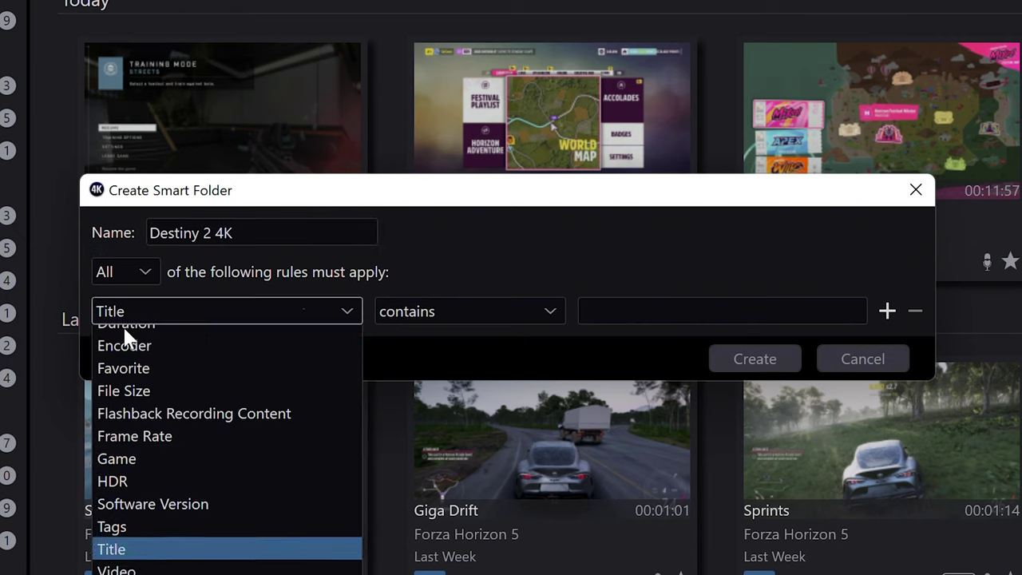
pyautogui.click(114, 494)
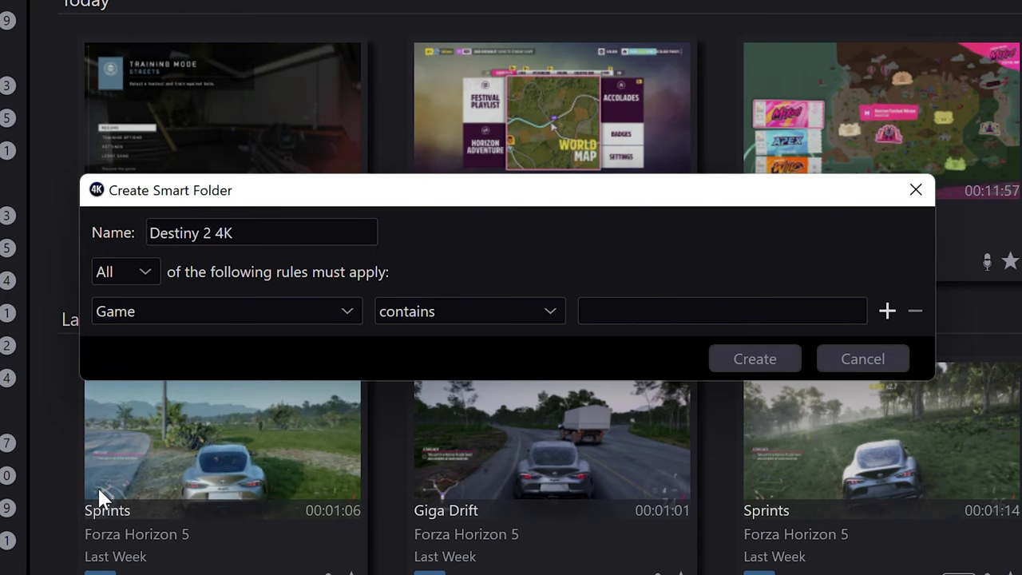
pyautogui.click(639, 318)
pyautogui.write('Destiny 2')
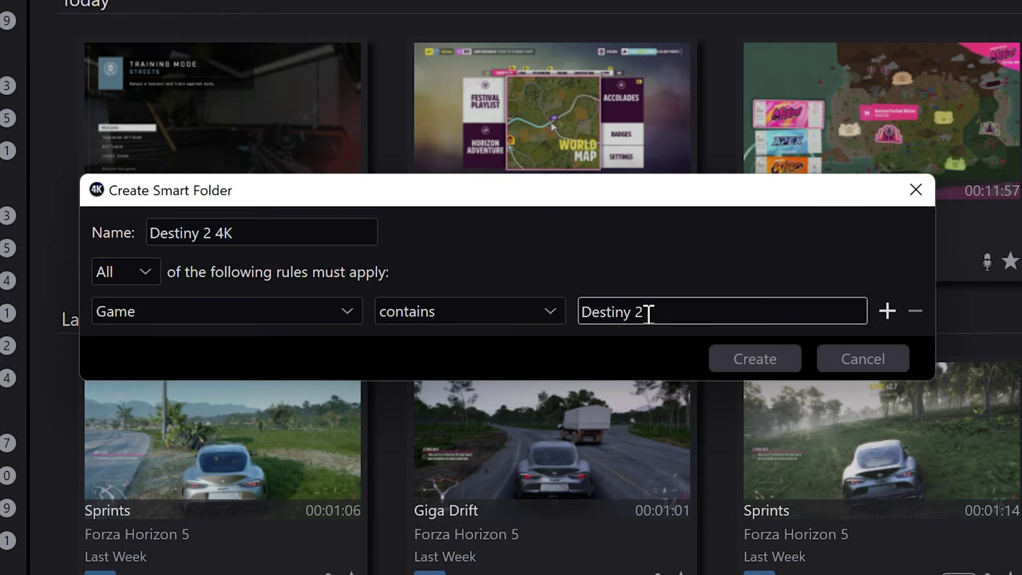
# Add a second rule requiring Video Height to equal 2160 pixels and create the smart folder
pyautogui.click(886, 311)
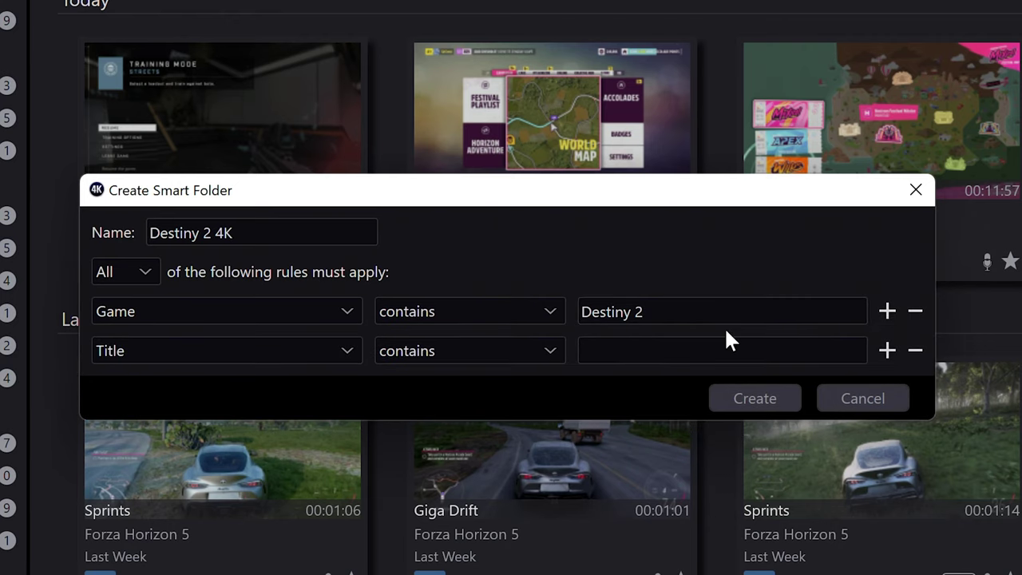
pyautogui.click(347, 352)
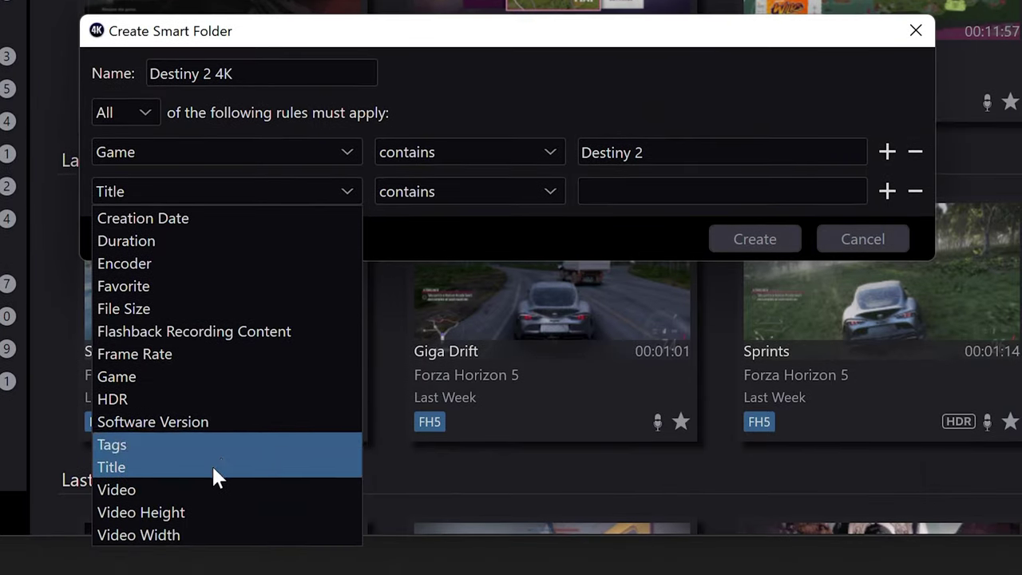
pyautogui.click(183, 562)
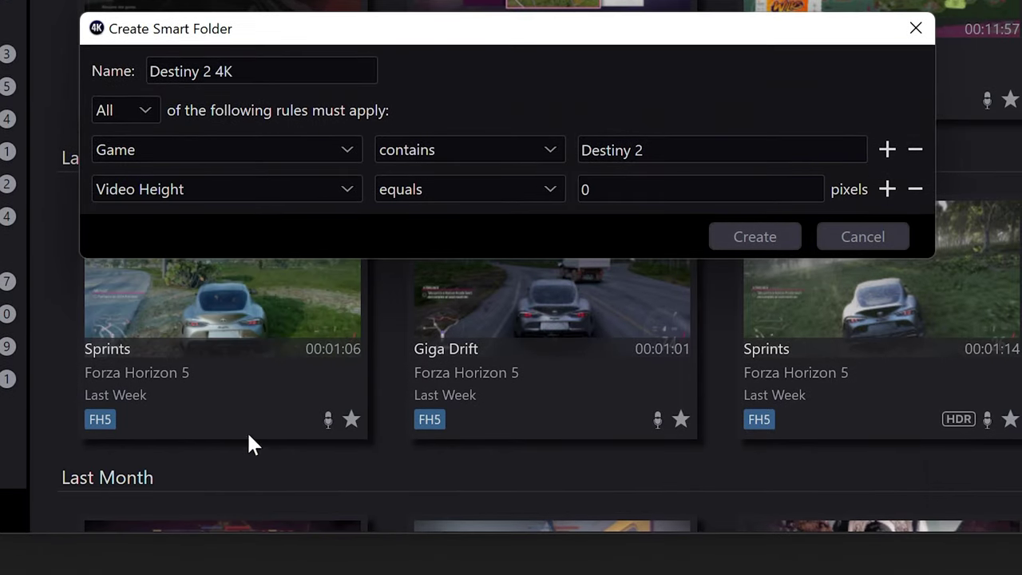
pyautogui.doubleClick(603, 189)
pyautogui.write('2160')
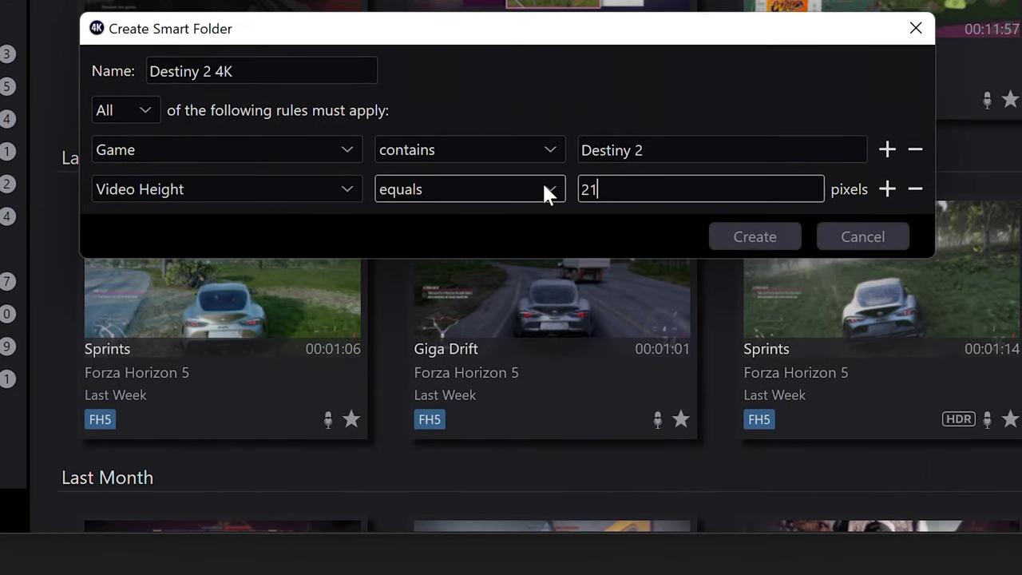
pyautogui.click(755, 236)
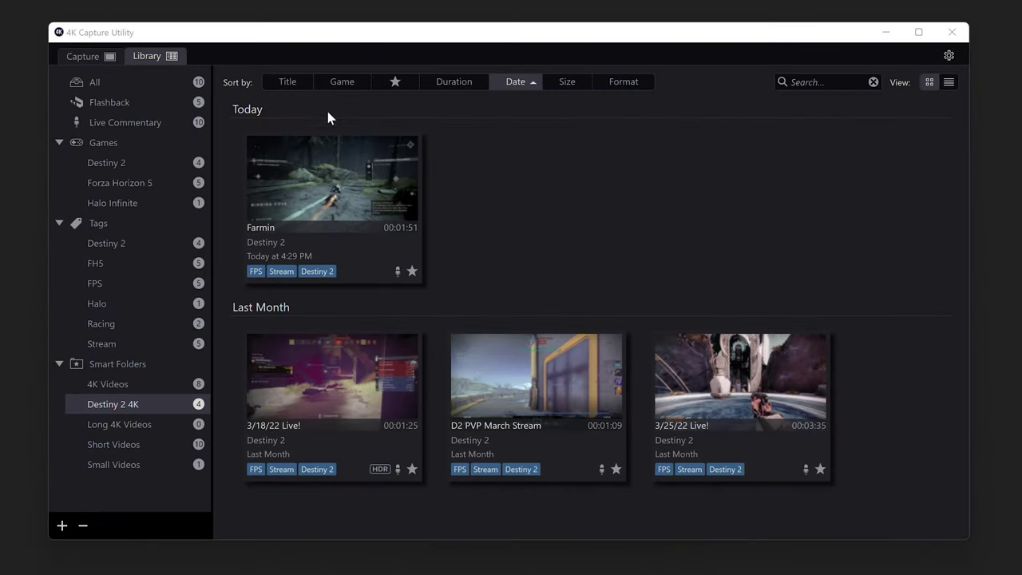
# Show the Farmin recording's files in File Explorer and examine its separate M4A audio tracks, AAF file and MP4 video
pyautogui.rightClick(365, 164)
pyautogui.click(379, 174)
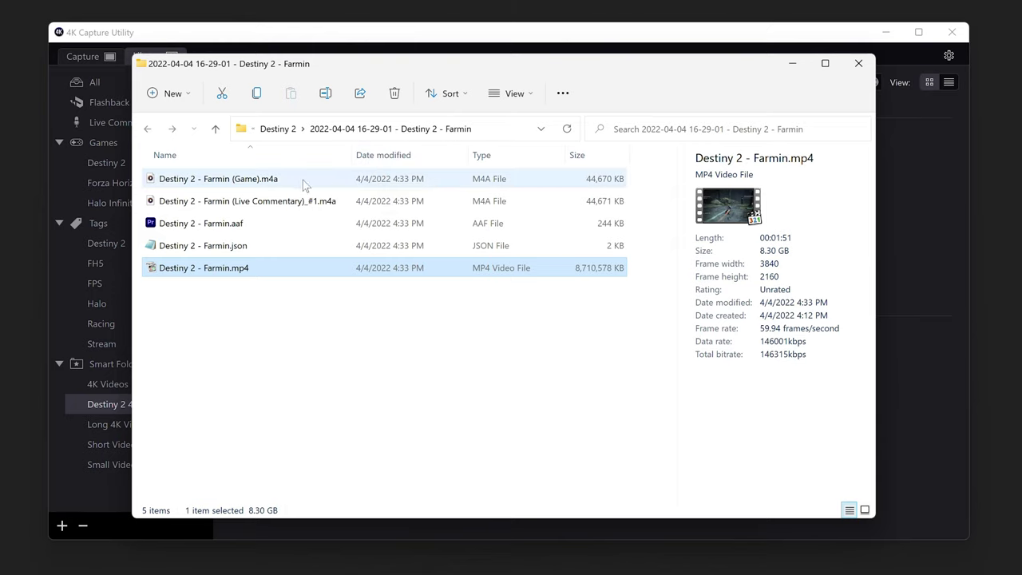
pyautogui.click(226, 296)
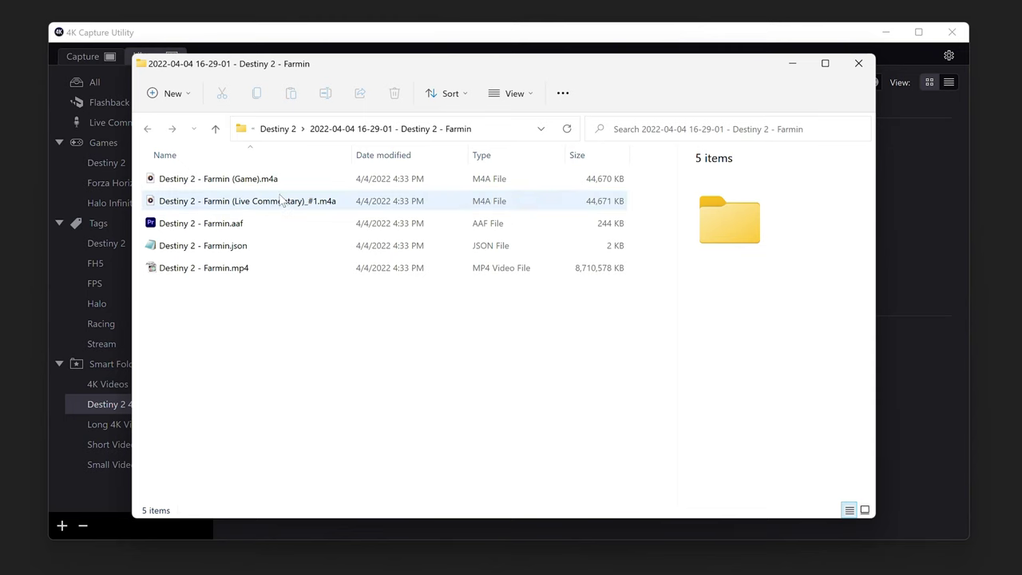
pyautogui.moveTo(141, 180); pyautogui.dragTo(153, 203)
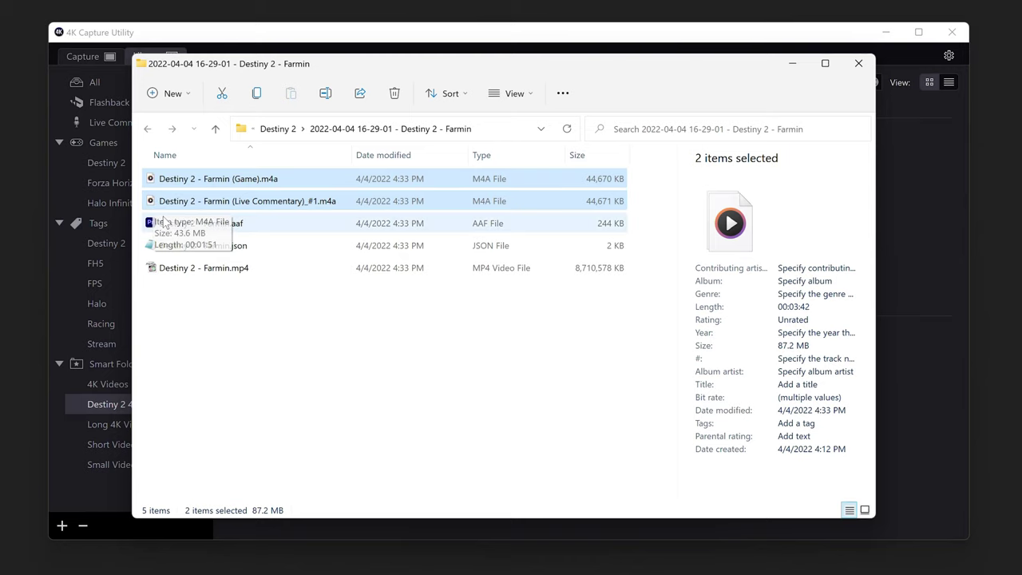
pyautogui.click(168, 228)
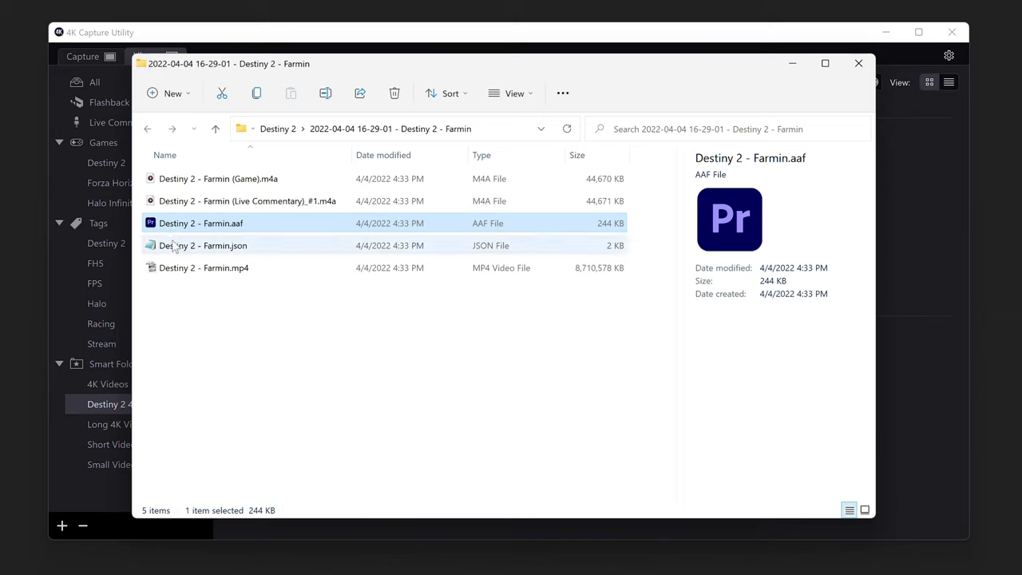
pyautogui.click(177, 270)
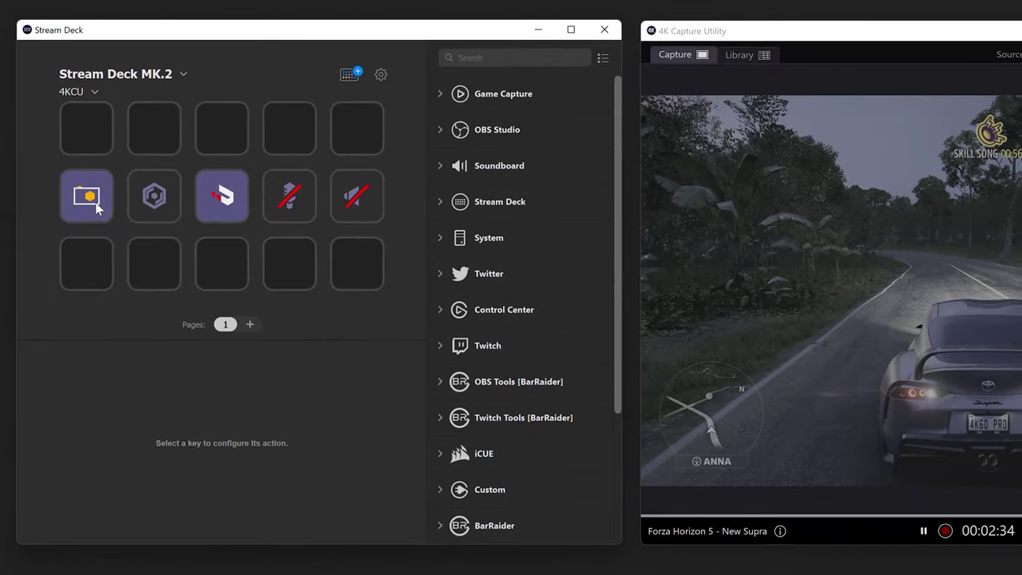
# Switch to Stream Deck, inspect the five 4K Capture Utility keys from Screenshot through Live Commentary, and browse the plugins in the Store
pyautogui.click(81, 218)
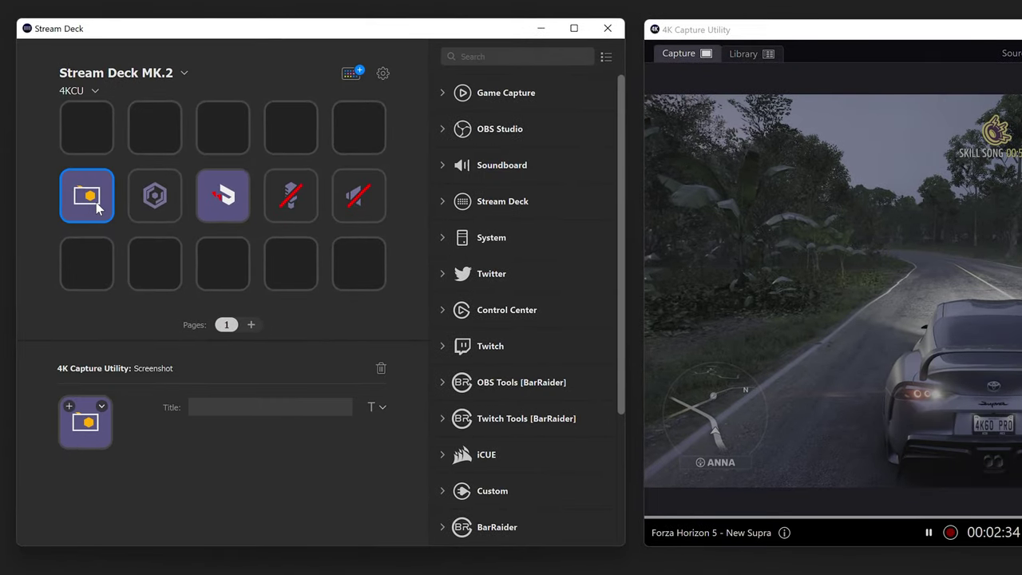
pyautogui.click(158, 202)
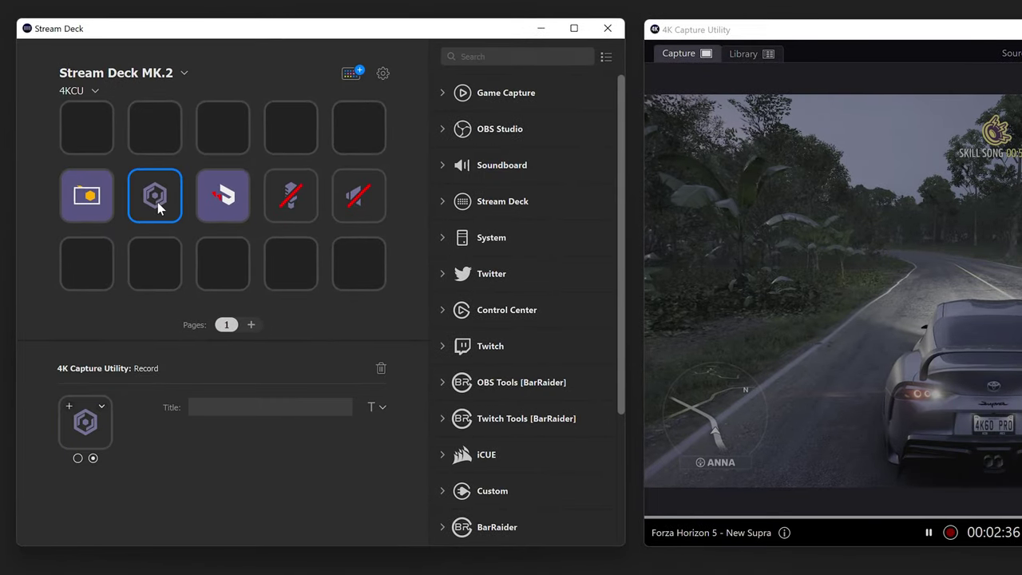
pyautogui.click(209, 206)
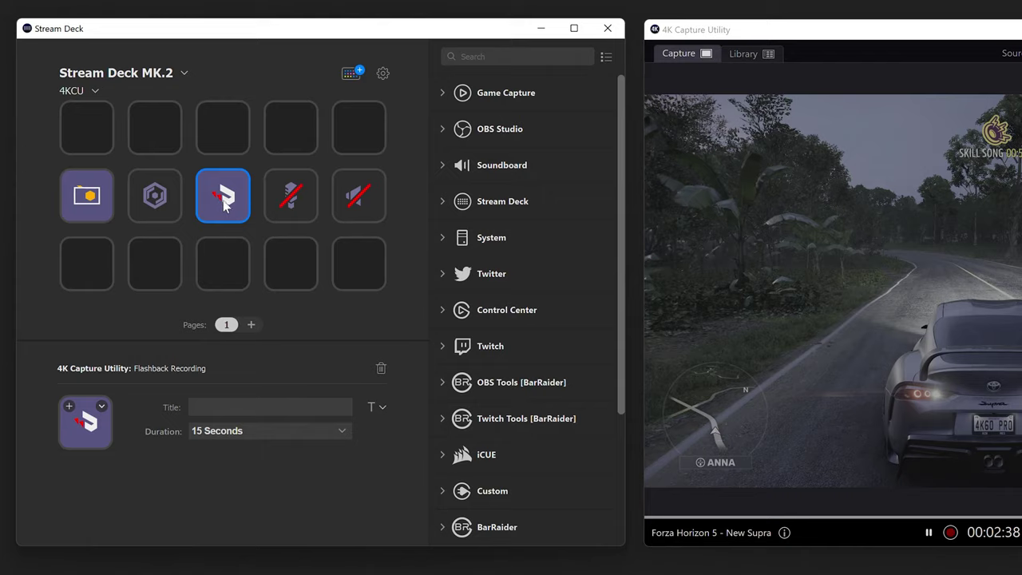
pyautogui.click(289, 206)
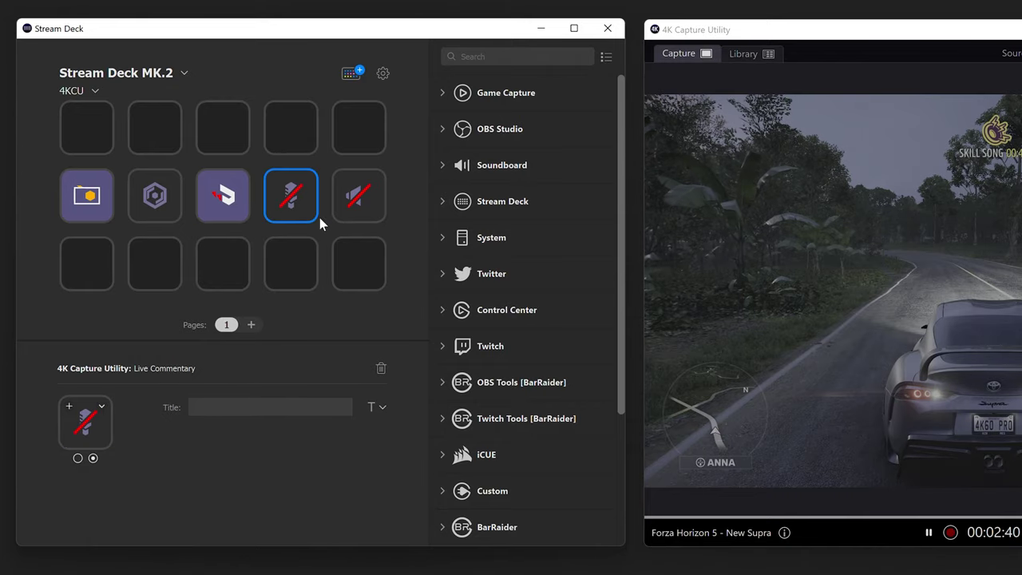
pyautogui.click(358, 206)
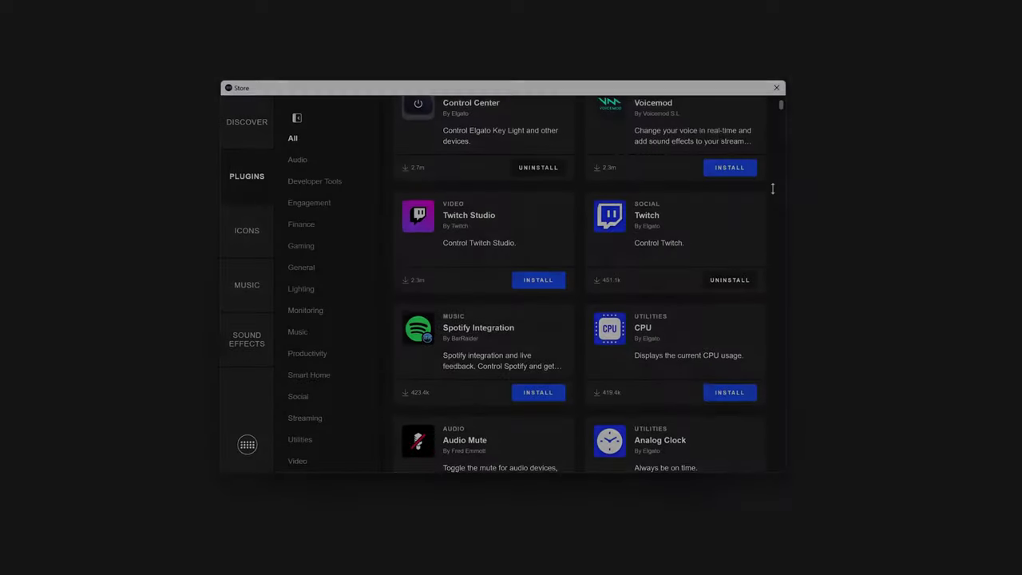
pyautogui.scroll(-5, 772, 189)
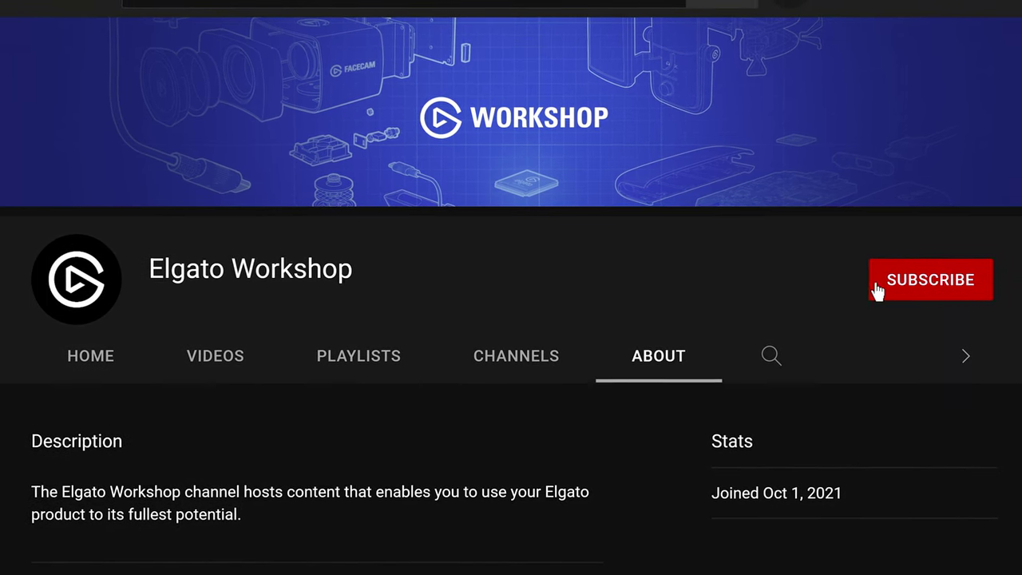
# Switch to the Elgato Workshop channel on YouTube and subscribe to it
pyautogui.click(908, 289)
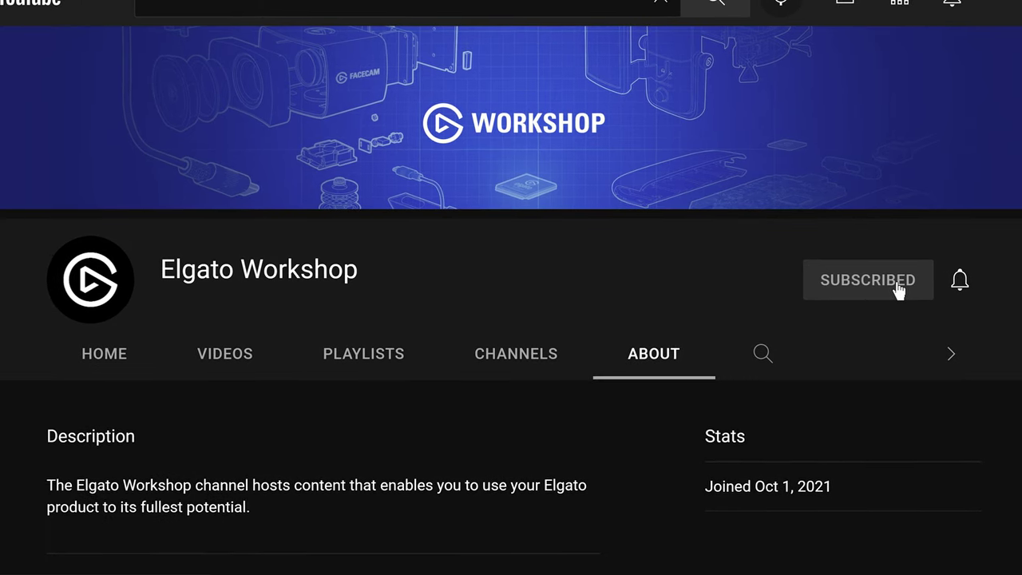